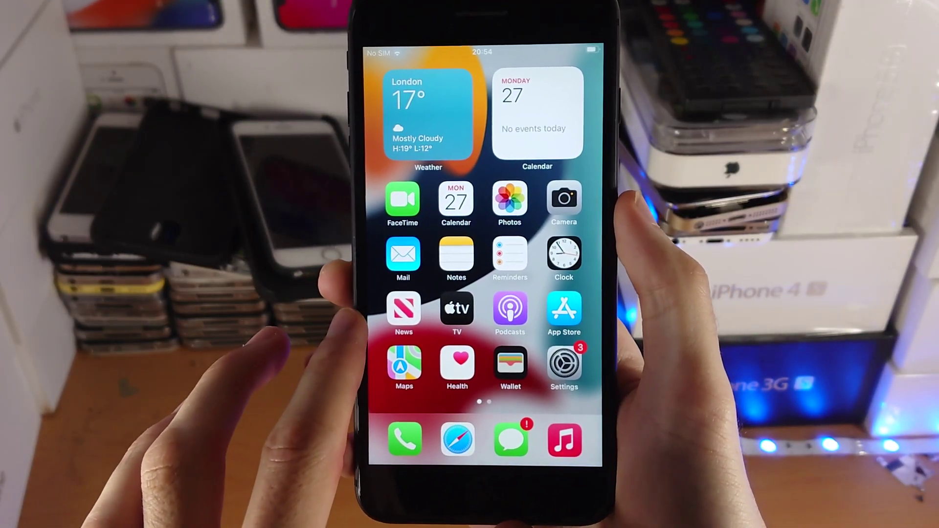
Open the VPN & Device Management page in the iPhone's General settings.
{"action": "left_click", "coordinate": [564, 365]}
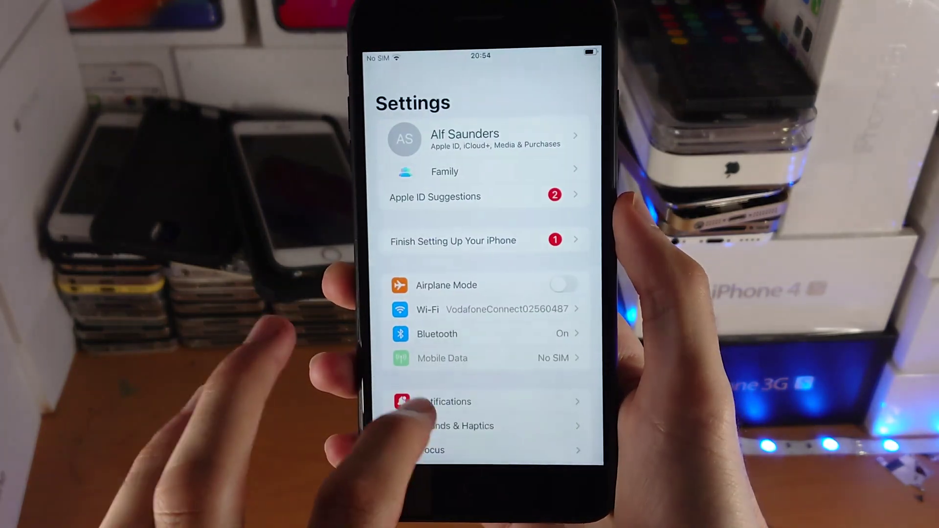
{"action": "scroll", "coordinate": [490, 269], "scroll_direction": "down", "scroll_amount": 5}
{"action": "left_click", "coordinate": [396, 323]}
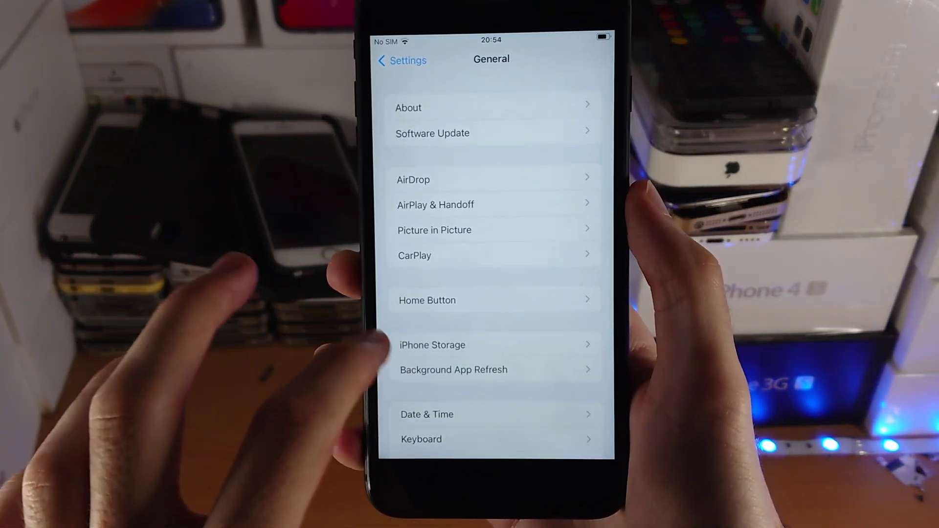
{"action": "scroll", "coordinate": [479, 269], "scroll_direction": "down", "scroll_amount": 5}
{"action": "left_click", "coordinate": [391, 323]}
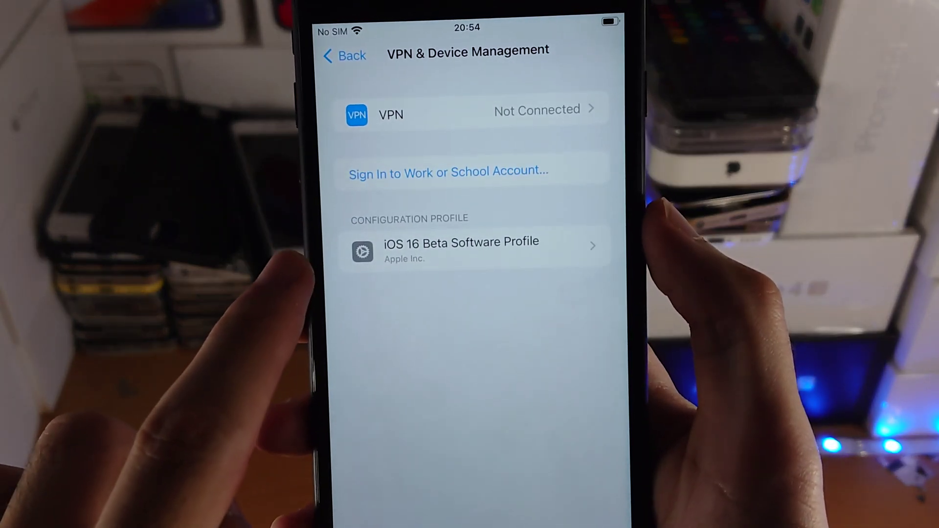
Remove the iOS 16 Beta Software Profile without restarting the iPhone, and open Software Update in the General settings.
{"action": "left_click", "coordinate": [372, 242]}
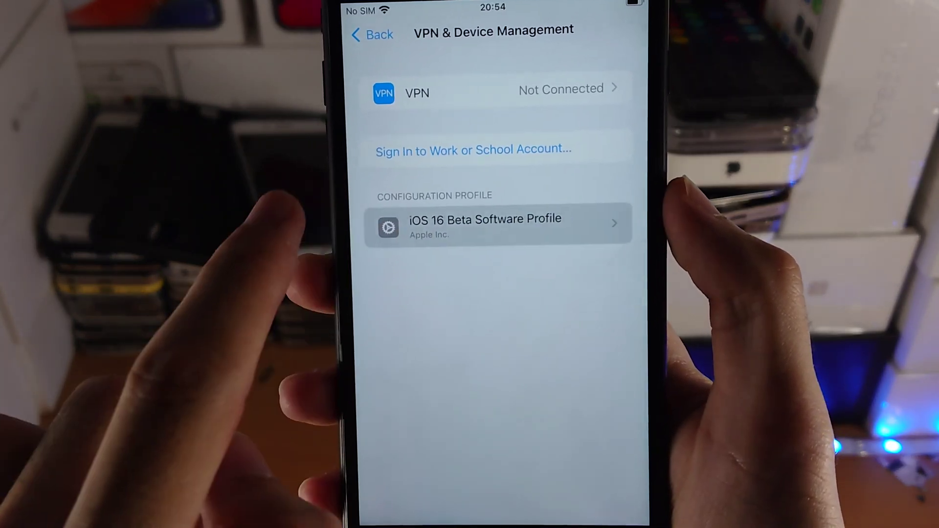
{"action": "left_click", "coordinate": [402, 301]}
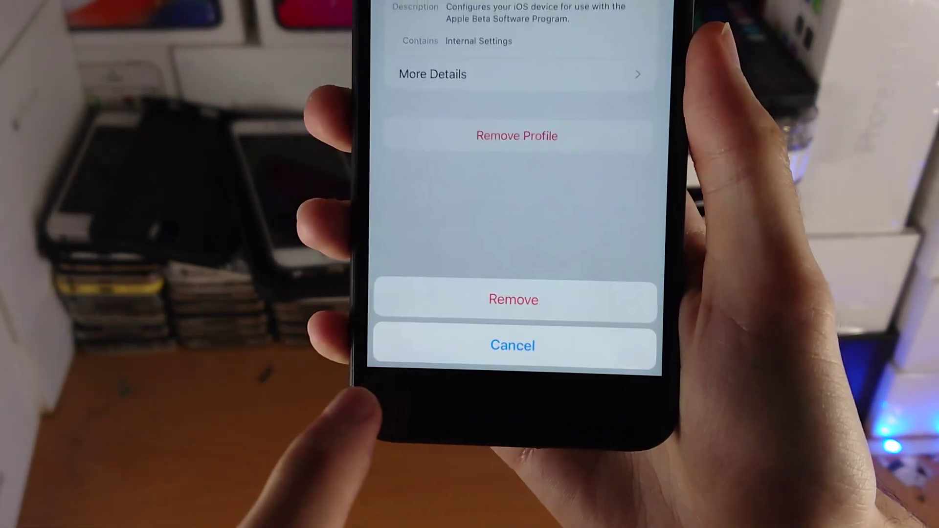
{"action": "left_click", "coordinate": [435, 323]}
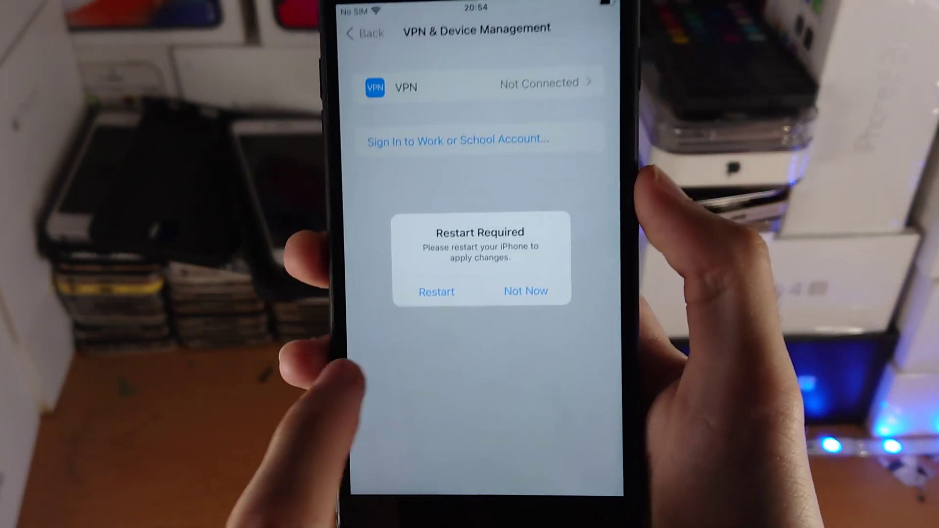
{"action": "left_click", "coordinate": [523, 313]}
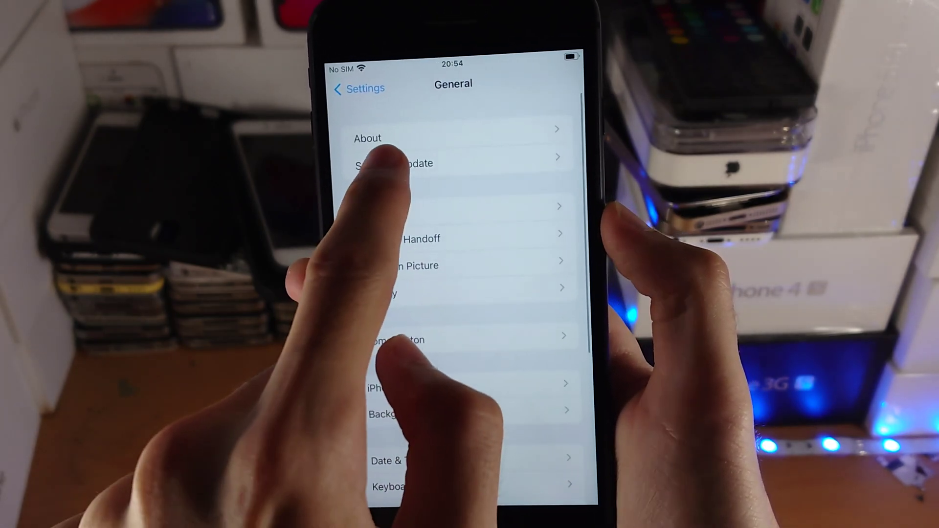
{"action": "left_click", "coordinate": [392, 163]}
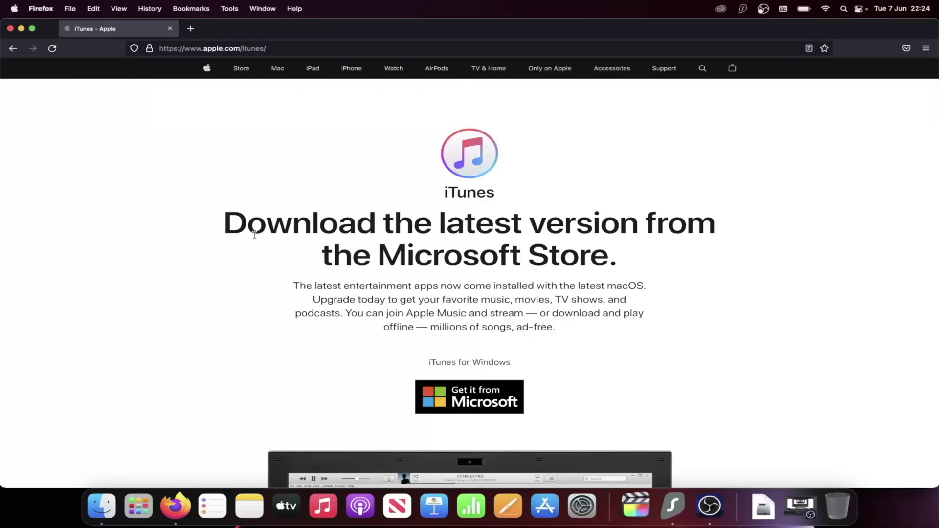
Show the Windows version on Apple's iTunes page and locate its 64-bit download.
{"action": "left_click", "coordinate": [282, 50]}
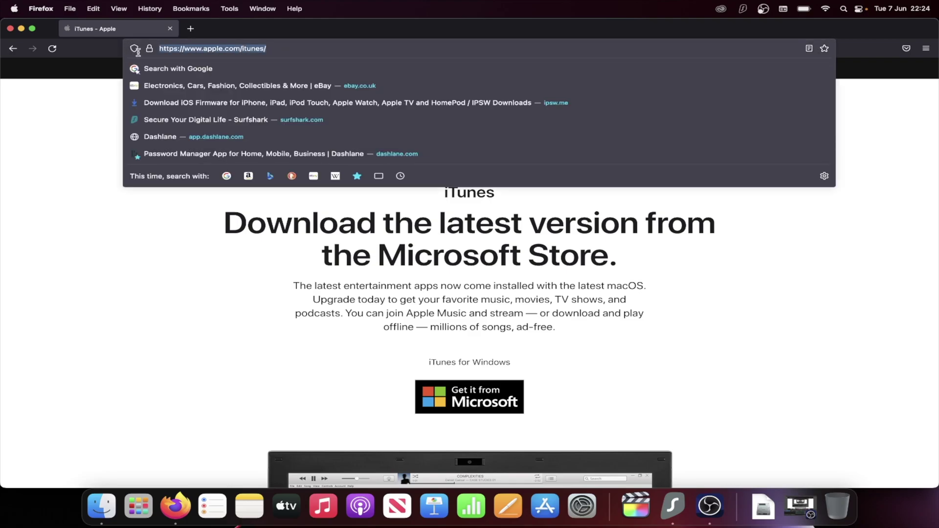
{"action": "left_click", "coordinate": [67, 161]}
{"action": "scroll", "coordinate": [224, 198], "scroll_direction": "down", "scroll_amount": 3}
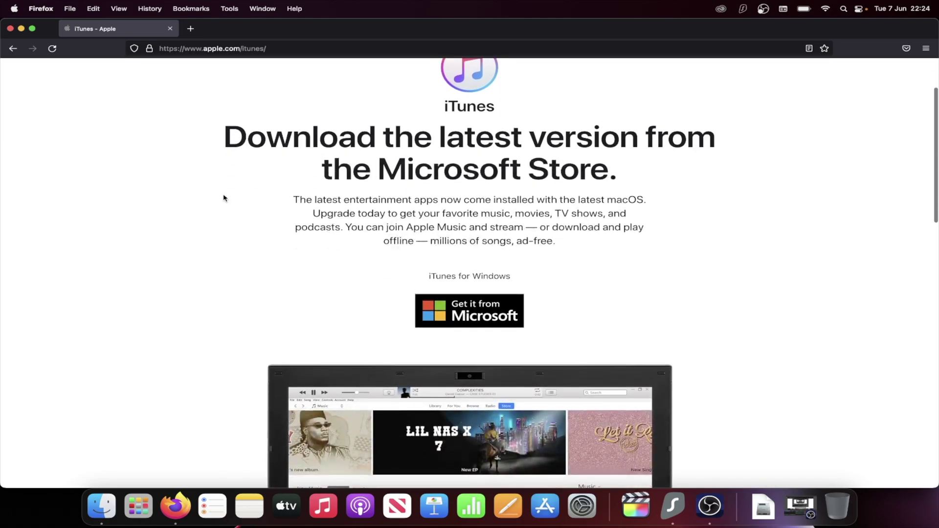
{"action": "scroll", "coordinate": [459, 300], "scroll_direction": "down", "scroll_amount": 1}
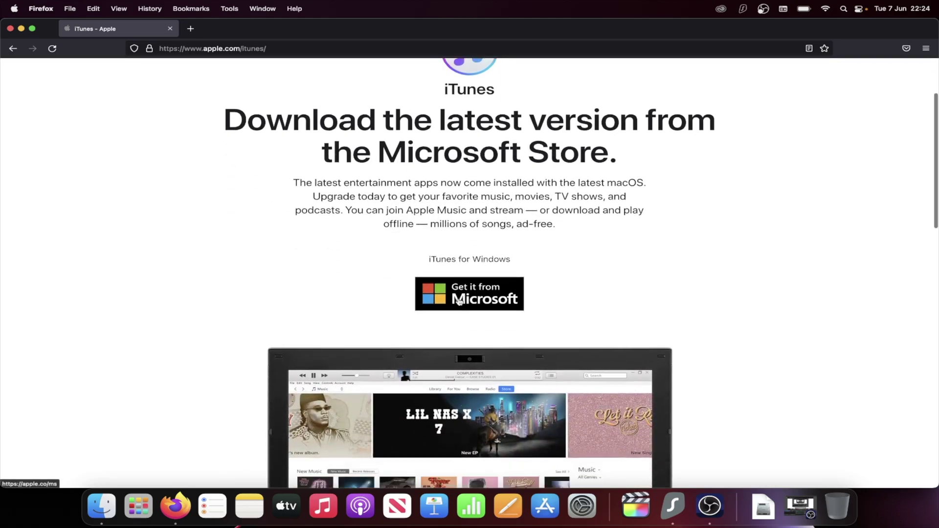
{"action": "scroll", "coordinate": [459, 300], "scroll_direction": "down", "scroll_amount": 10}
{"action": "scroll", "coordinate": [458, 301], "scroll_direction": "up", "scroll_amount": 5}
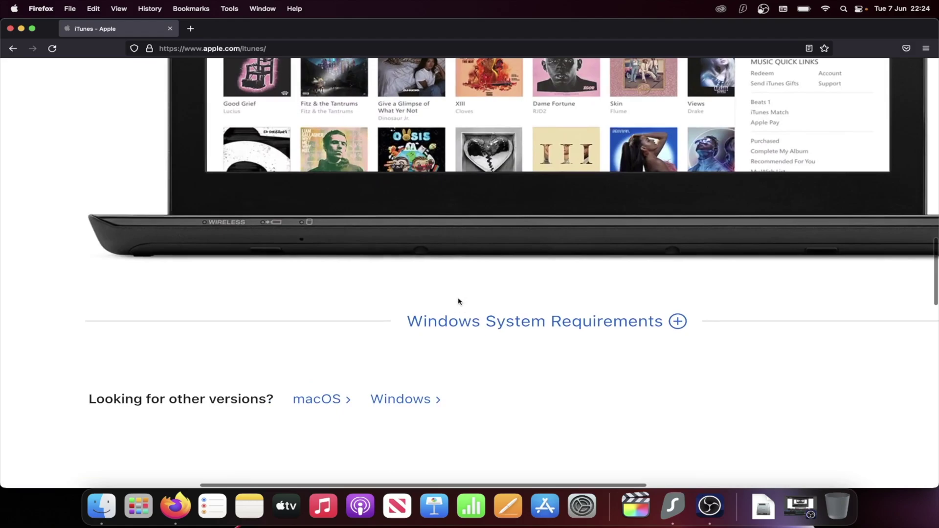
{"action": "scroll", "coordinate": [458, 301], "scroll_direction": "down", "scroll_amount": 1}
{"action": "left_click", "coordinate": [404, 366]}
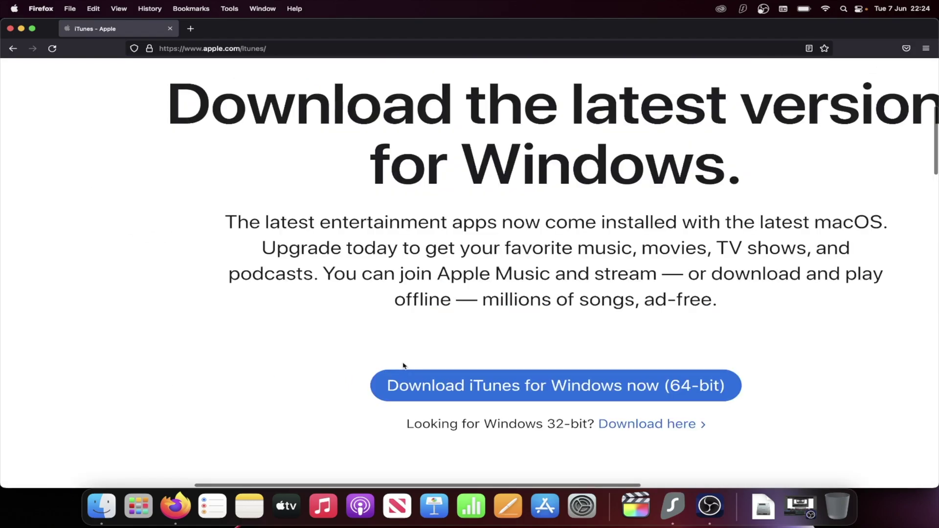
{"action": "scroll", "coordinate": [455, 329], "scroll_direction": "right", "scroll_amount": 2}
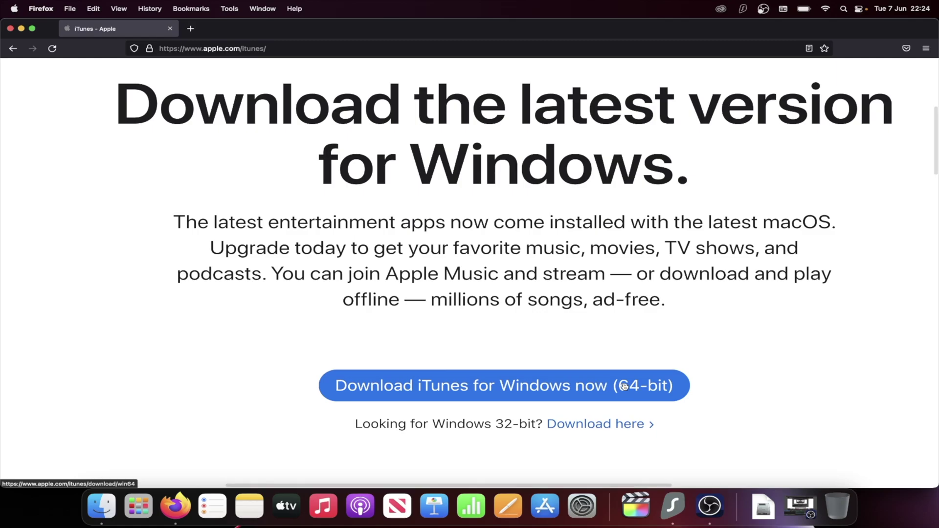
Open ipsw.me in a new tab and choose iPhone as the product.
{"action": "key", "text": "super+t"}
{"action": "type", "text": "ipsw.me/"}
{"action": "key", "text": "Return"}
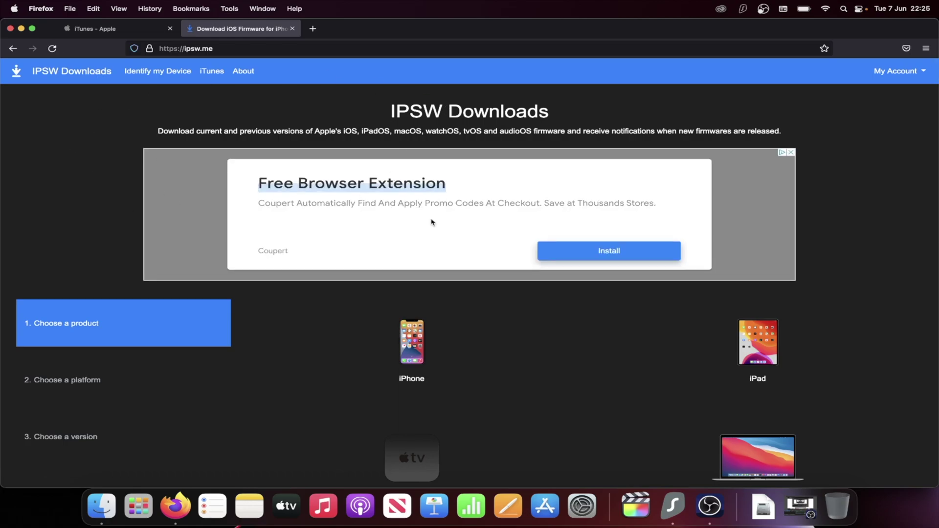
{"action": "scroll", "coordinate": [432, 222], "scroll_direction": "down", "scroll_amount": 3}
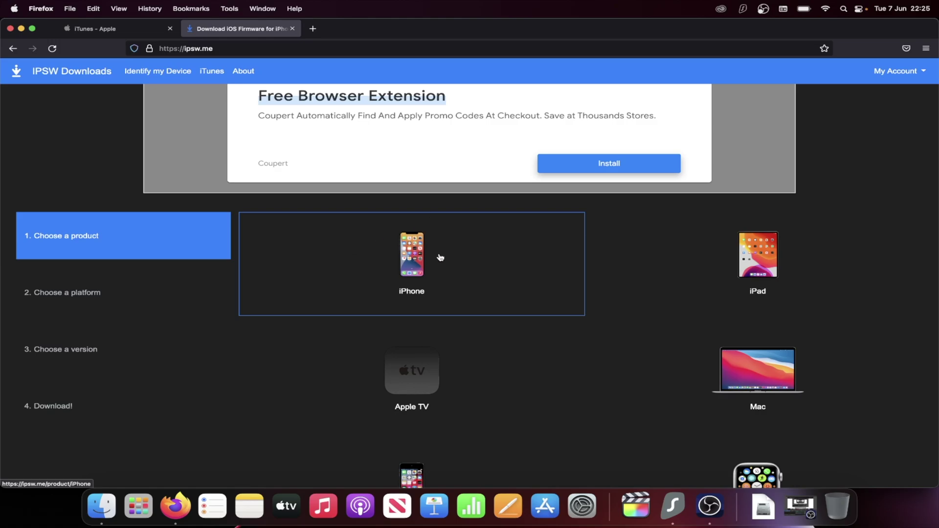
{"action": "left_click", "coordinate": [485, 262]}
{"action": "left_click", "coordinate": [501, 322]}
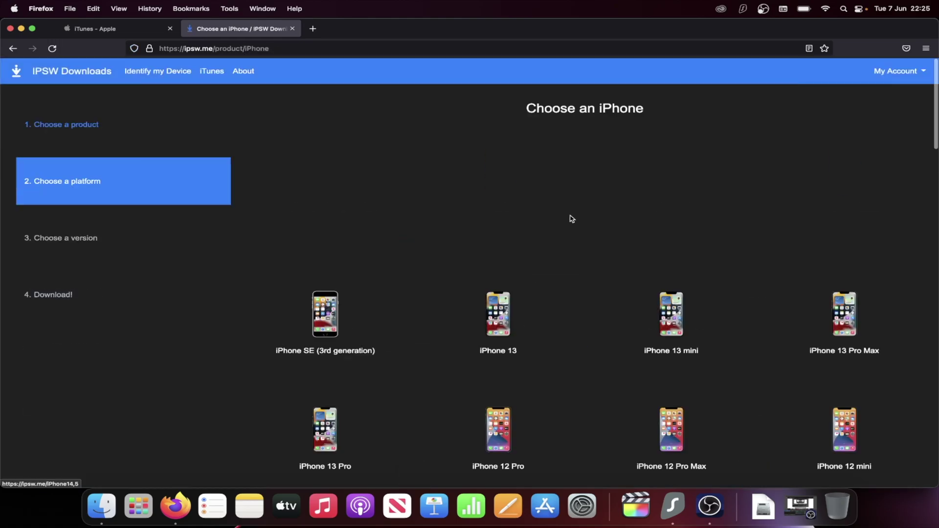
Choose the iPhone 8 Plus (GSM) platform and its signed iOS 15.5 (19F77) firmware.
{"action": "scroll", "coordinate": [578, 205], "scroll_direction": "down", "scroll_amount": 10}
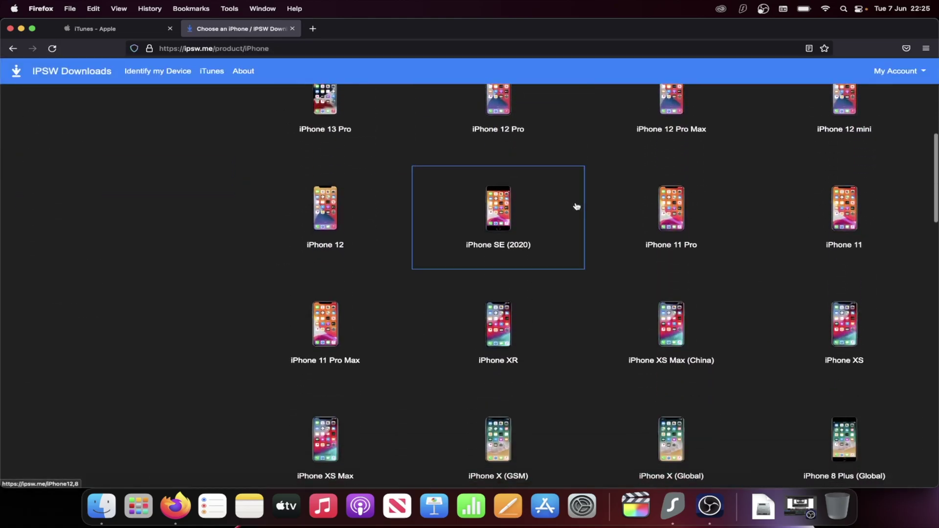
{"action": "scroll", "coordinate": [578, 205], "scroll_direction": "down", "scroll_amount": 5}
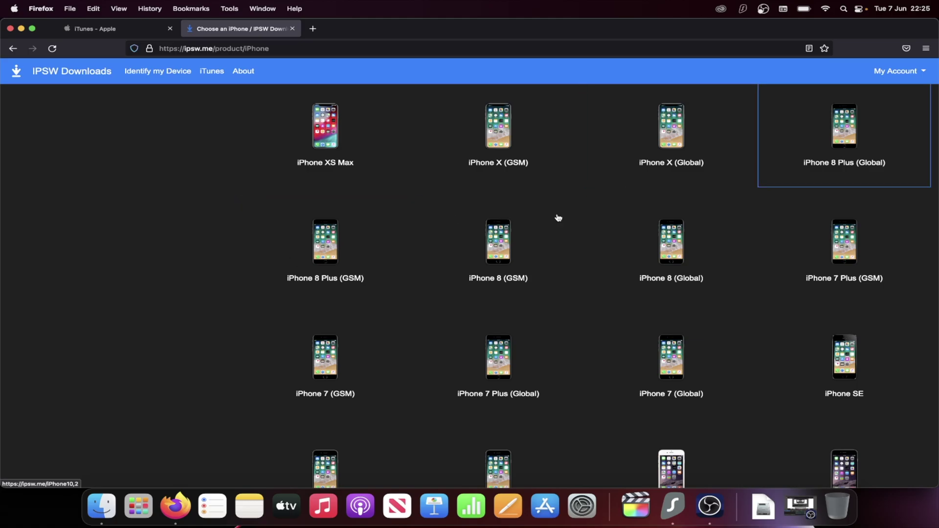
{"action": "left_click", "coordinate": [335, 278]}
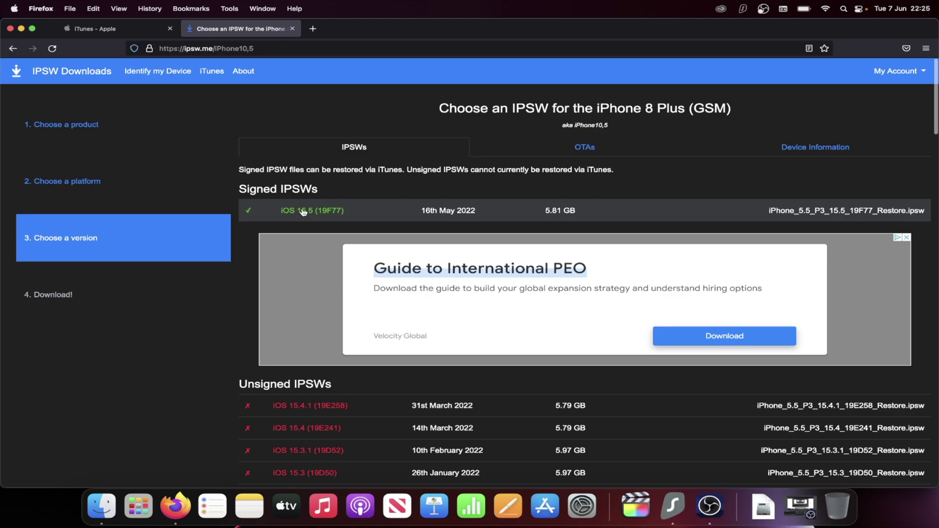
{"action": "left_click", "coordinate": [256, 219]}
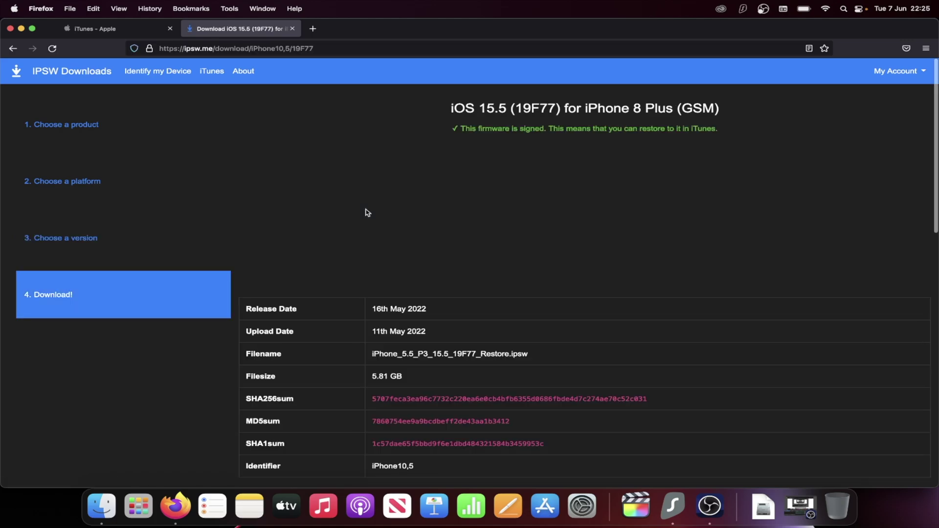
Start downloading the iOS 15.5 firmware file iPhone_5.5_P3_15.5_19F77_Restore.ipsw, and cancel the download.
{"action": "scroll", "coordinate": [365, 216], "scroll_direction": "down", "scroll_amount": 5}
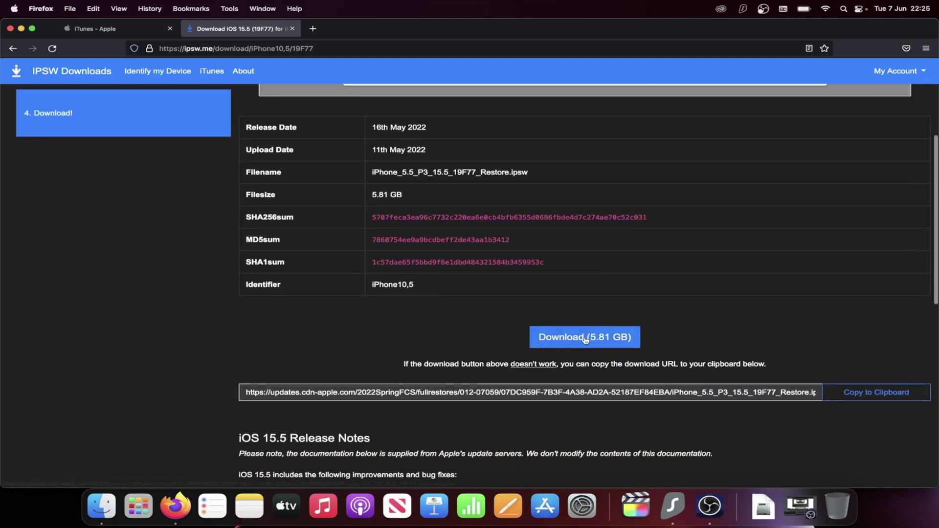
{"action": "left_click", "coordinate": [598, 341]}
{"action": "scroll", "coordinate": [597, 338], "scroll_direction": "down", "scroll_amount": 3}
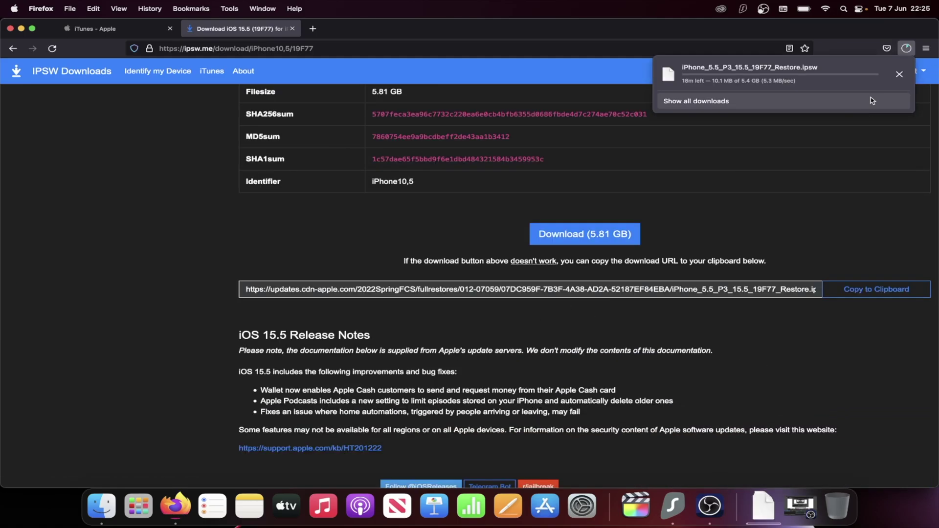
{"action": "left_click", "coordinate": [899, 74]}
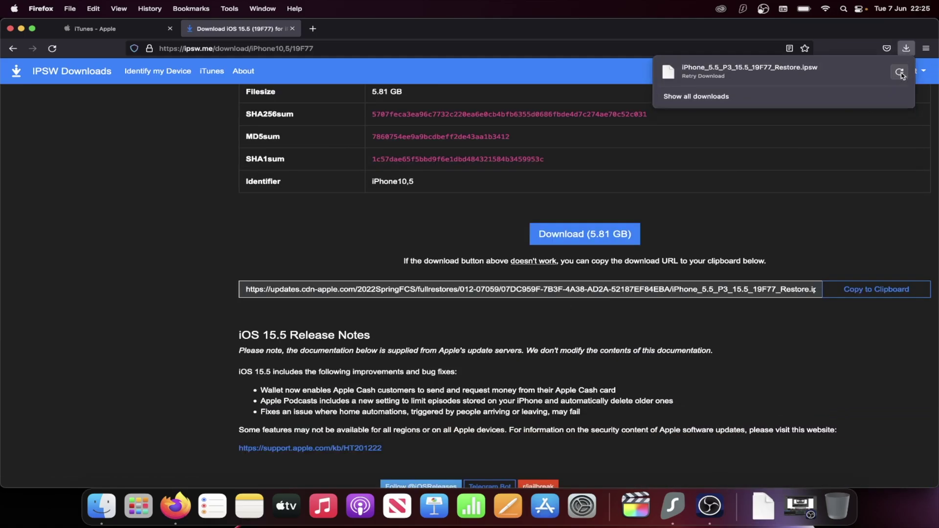
{"action": "left_click", "coordinate": [804, 222]}
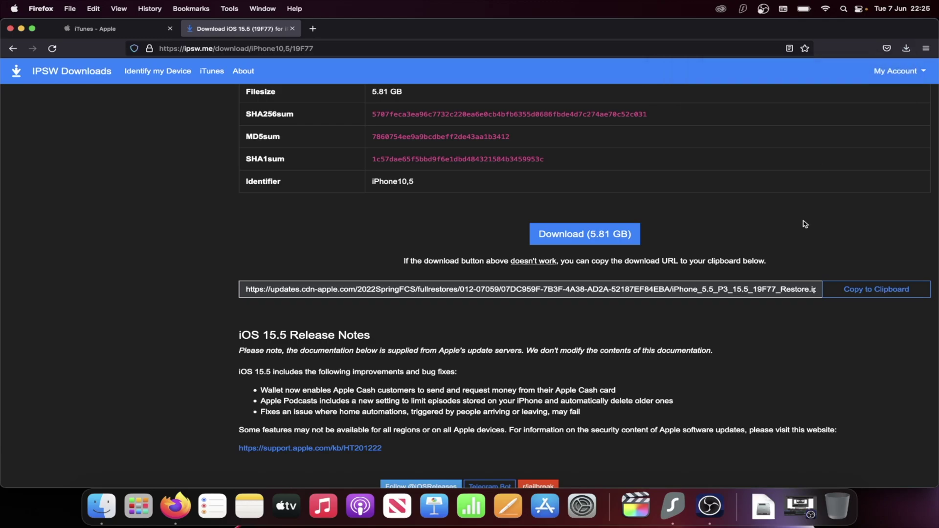
Open the connected iPhone 8 Plus in Finder and back up all of its data to this Mac.
{"action": "left_click", "coordinate": [94, 520]}
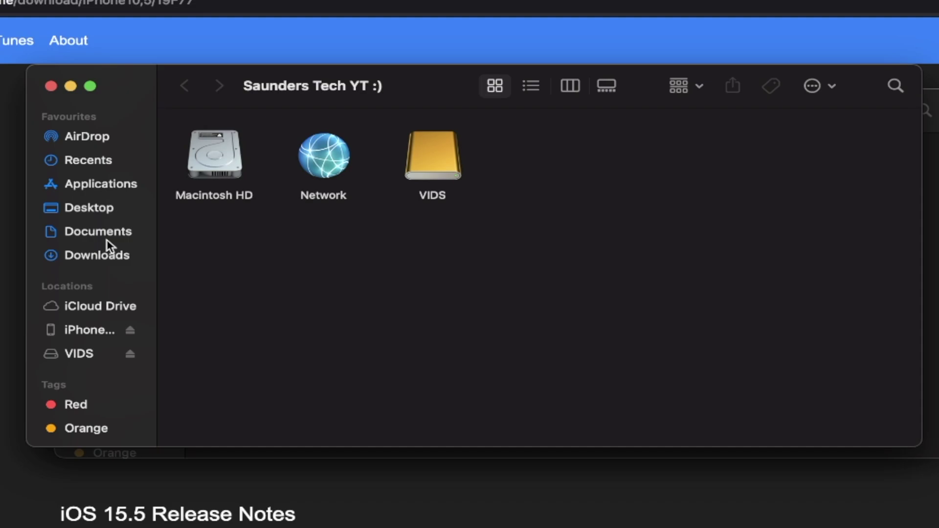
{"action": "left_click", "coordinate": [66, 331]}
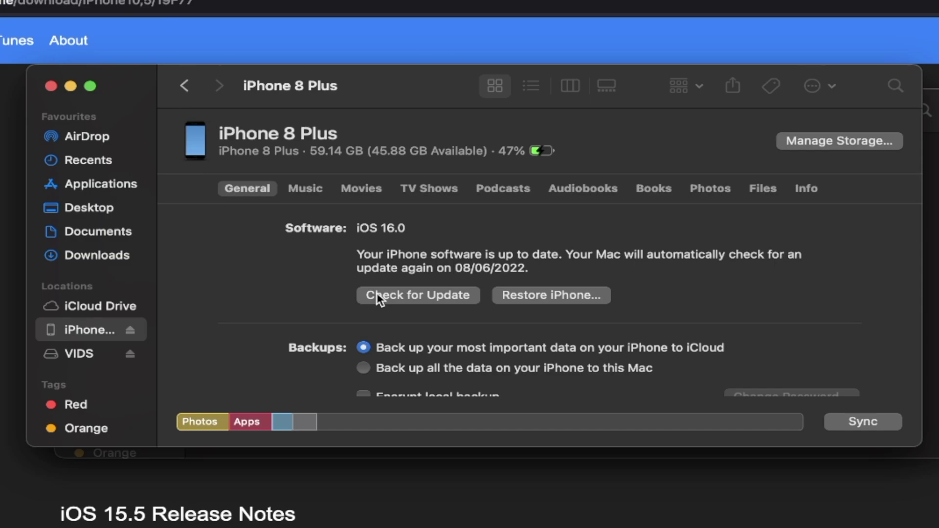
{"action": "scroll", "coordinate": [378, 300], "scroll_direction": "down", "scroll_amount": 4}
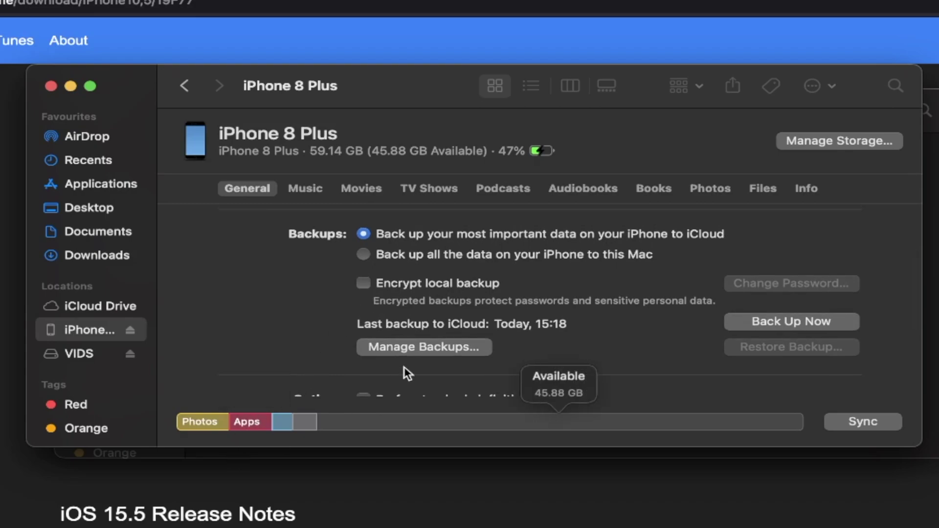
{"action": "mouse_move", "coordinate": [336, 422]}
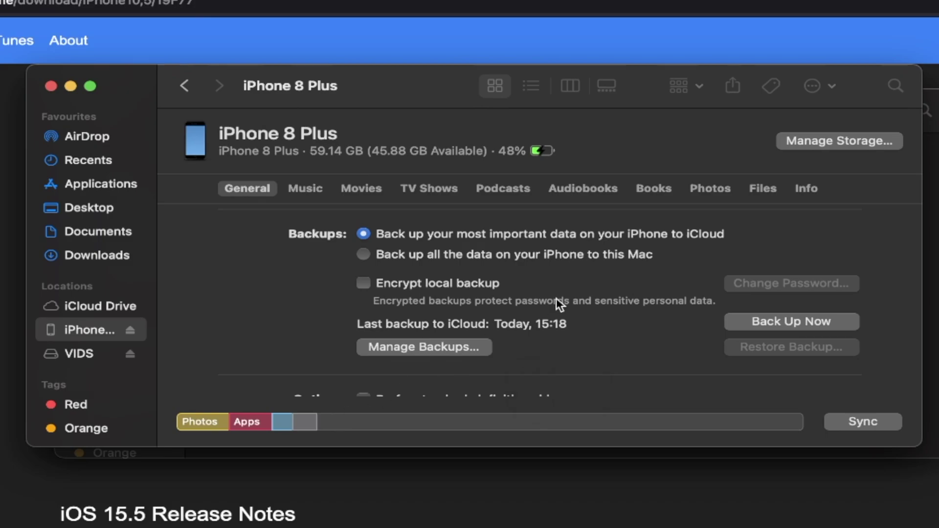
{"action": "left_click", "coordinate": [363, 254]}
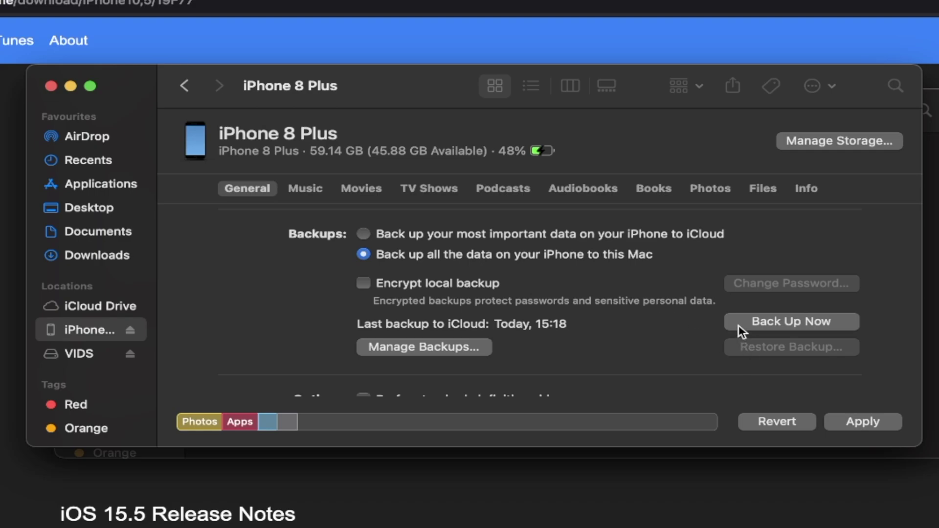
{"action": "left_click", "coordinate": [825, 322]}
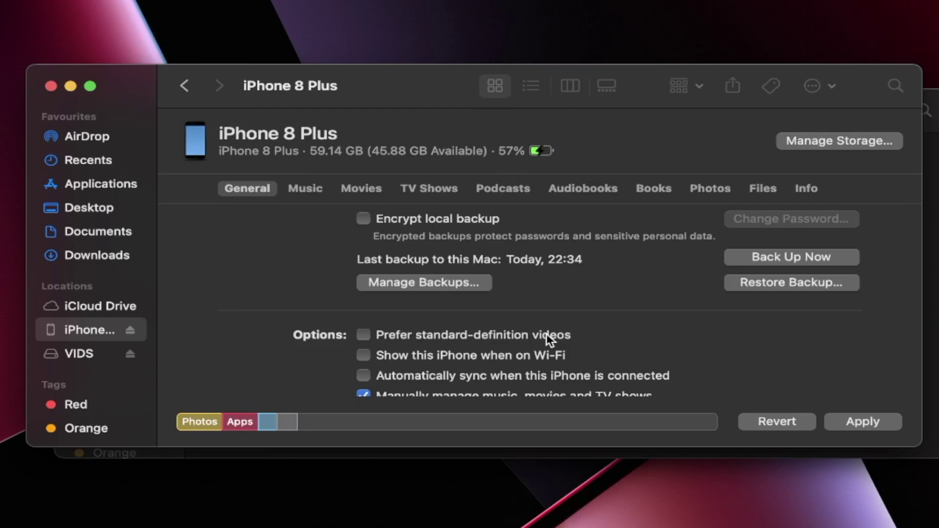
Restore the iPhone 8 Plus with the iPhone_5.5_P3_15.5_19F77_Restore.ipsw firmware file from the VIDS drive.
{"action": "scroll", "coordinate": [547, 334], "scroll_direction": "up", "scroll_amount": 5}
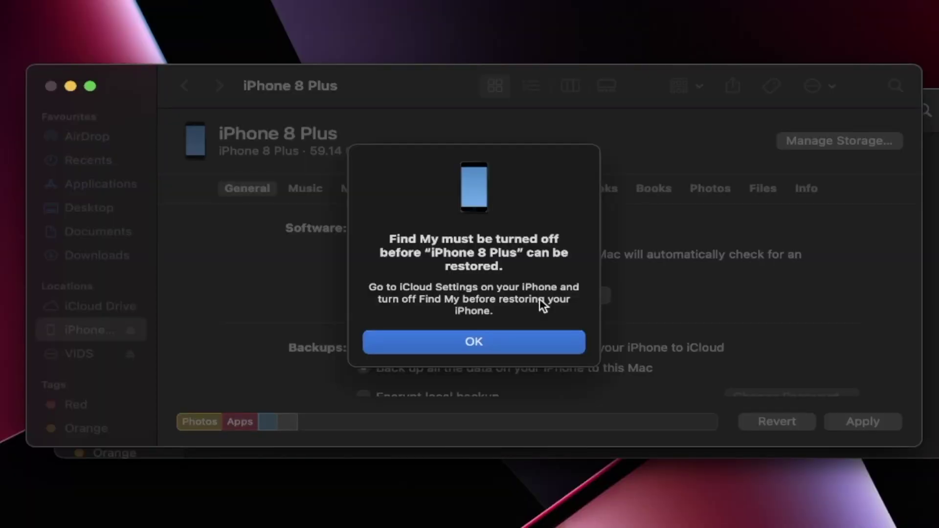
{"action": "left_click", "coordinate": [524, 339]}
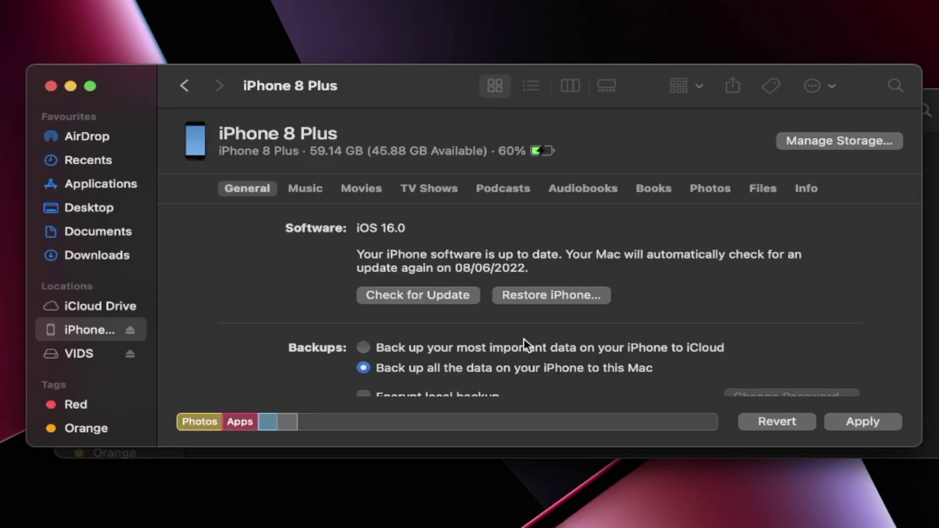
{"action": "left_click", "coordinate": [537, 296], "text": "alt"}
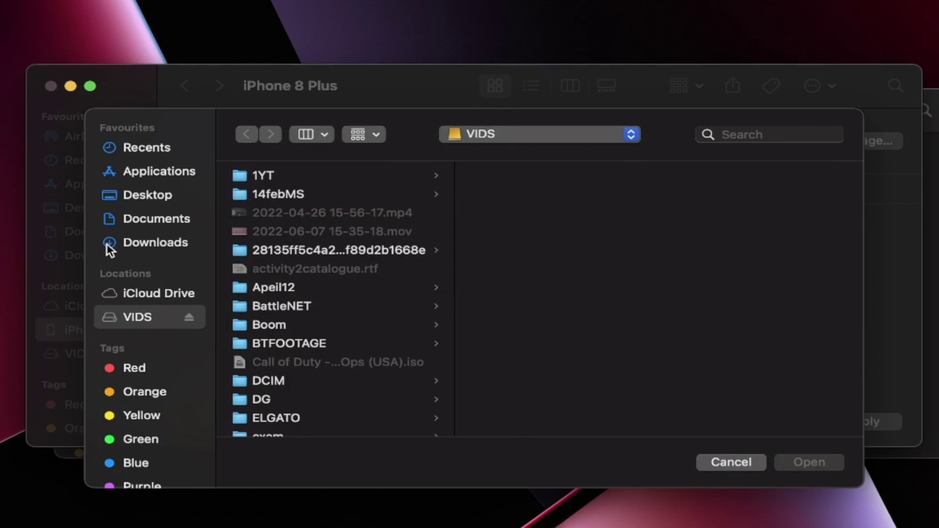
{"action": "left_click", "coordinate": [126, 244]}
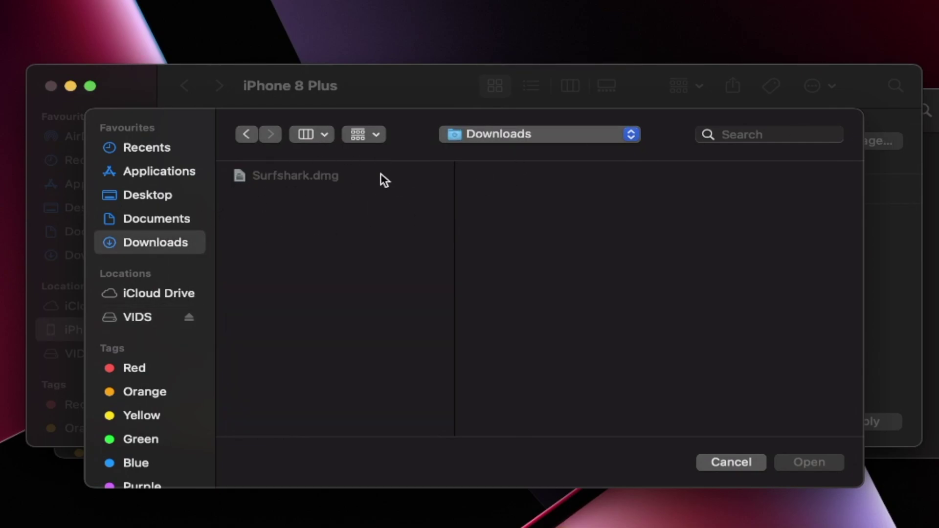
{"action": "left_click", "coordinate": [117, 318]}
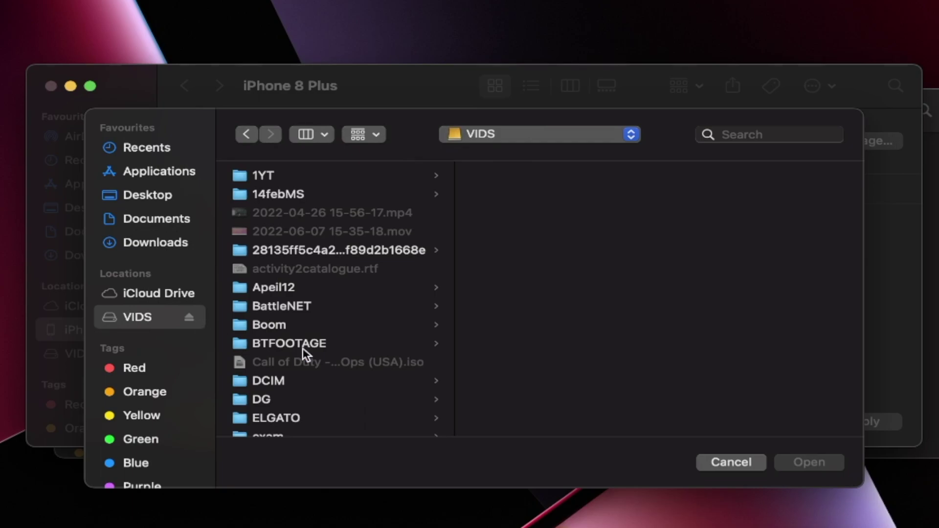
{"action": "scroll", "coordinate": [303, 347], "scroll_direction": "down", "scroll_amount": 5}
{"action": "left_click", "coordinate": [319, 332]}
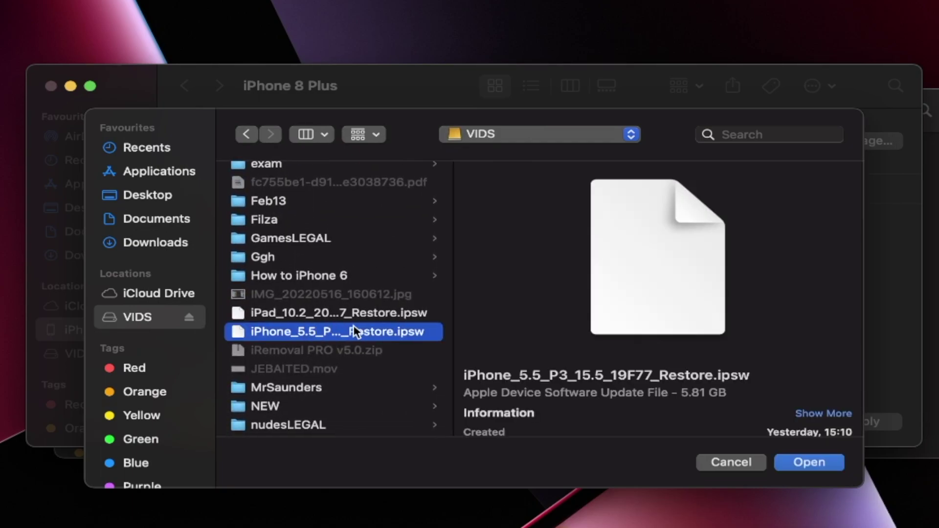
{"action": "left_click", "coordinate": [803, 463]}
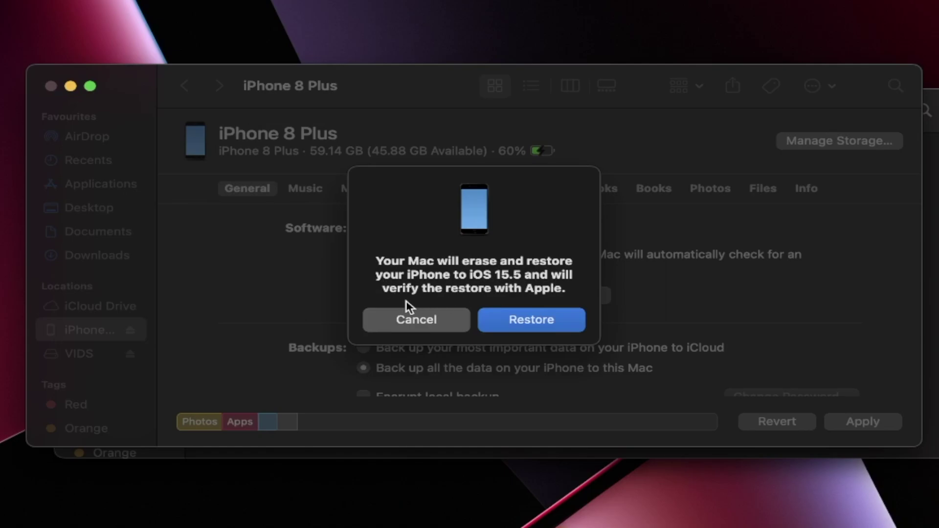
{"action": "left_click", "coordinate": [498, 318]}
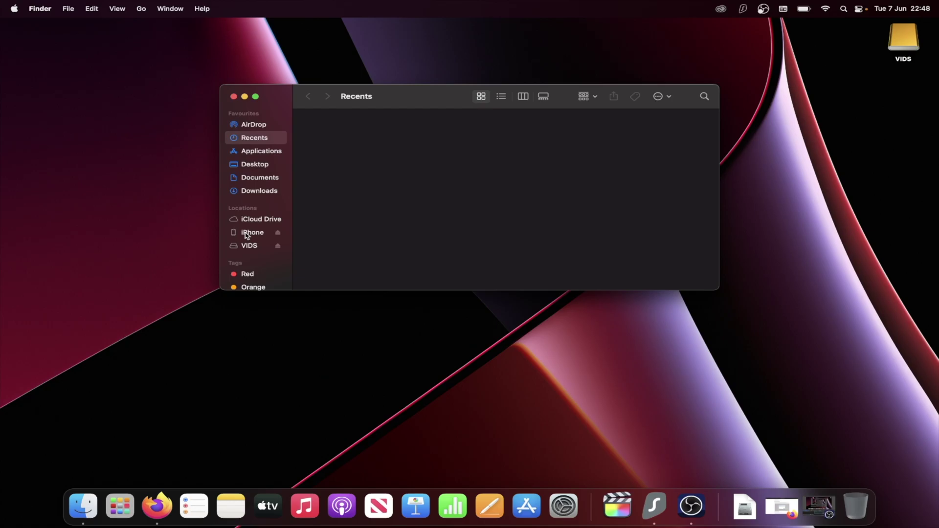
Switch to Firefox and review Apple's support instructions for finding the backup folder on a Mac.
{"action": "left_click", "coordinate": [156, 506]}
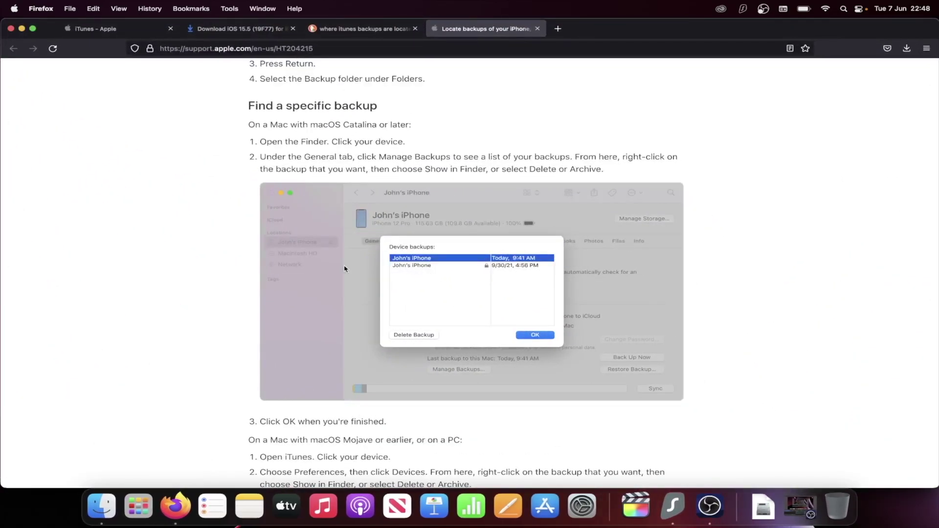
{"action": "scroll", "coordinate": [329, 205], "scroll_direction": "up", "scroll_amount": 15}
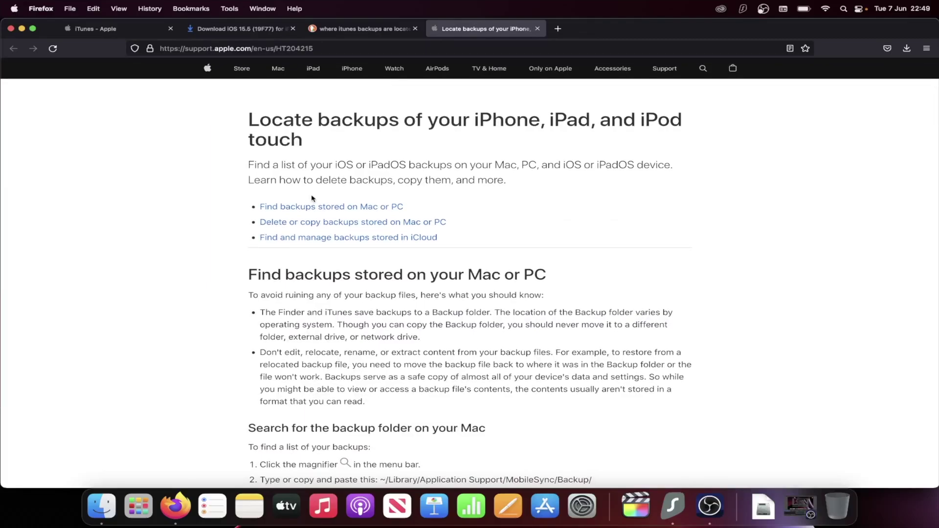
{"action": "scroll", "coordinate": [365, 292], "scroll_direction": "down", "scroll_amount": 2}
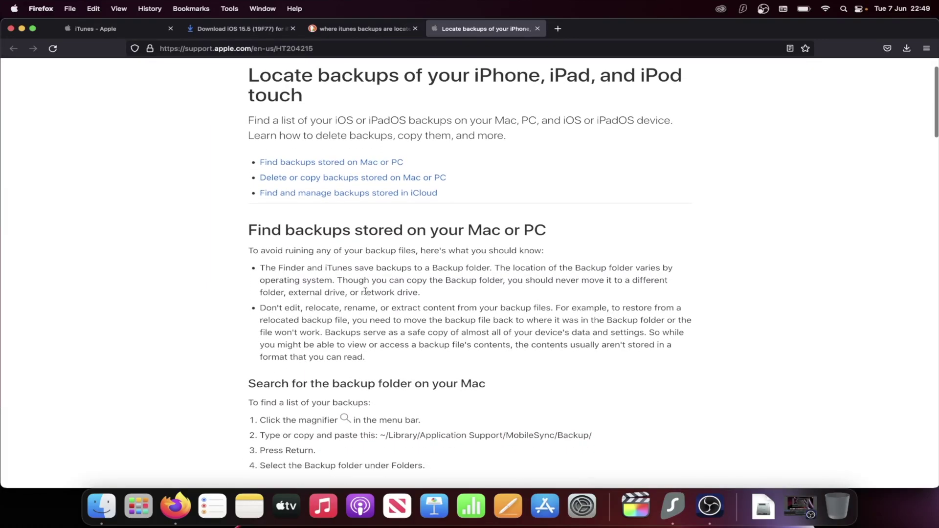
{"action": "scroll", "coordinate": [365, 292], "scroll_direction": "down", "scroll_amount": 6}
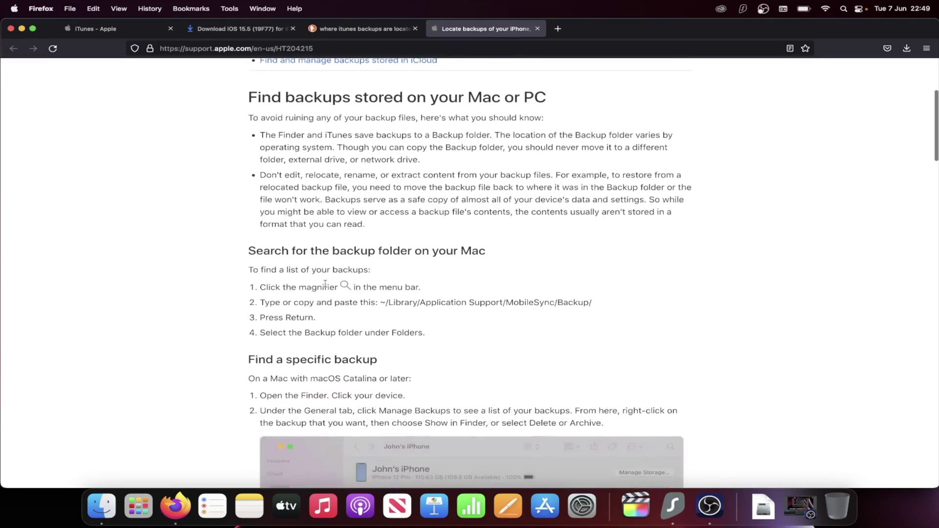
{"action": "left_click_drag", "start_coordinate": [246, 251], "coordinate": [503, 248]}
{"action": "left_click", "coordinate": [503, 248]}
Examine the article's instructions for searching for the backup folder on Windows 8 or 10.
{"action": "scroll", "coordinate": [502, 245], "scroll_direction": "down", "scroll_amount": 20}
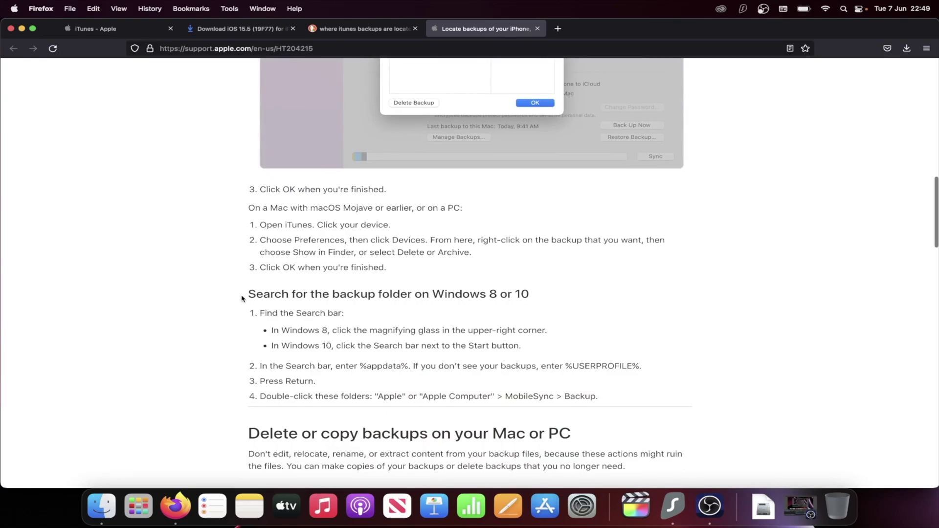
{"action": "left_click_drag", "start_coordinate": [247, 296], "coordinate": [537, 300]}
{"action": "left_click", "coordinate": [537, 300]}
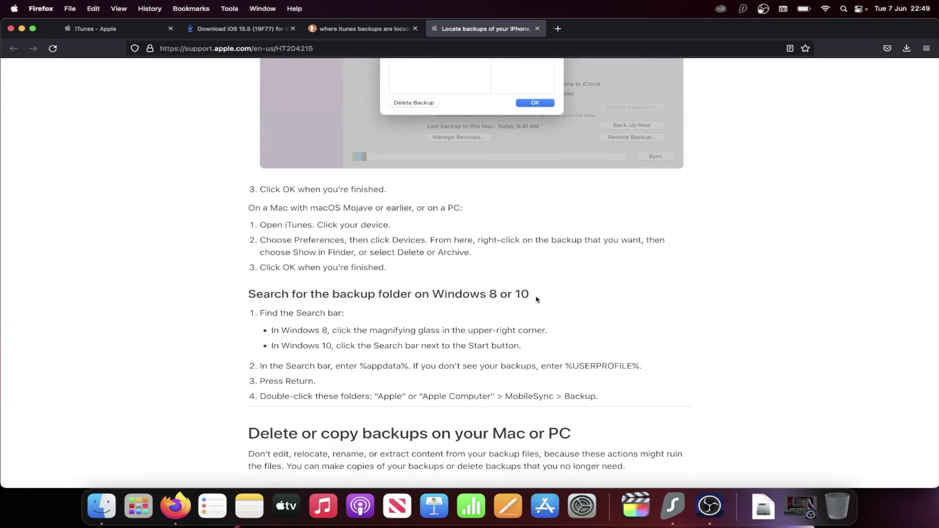
{"action": "double_click", "coordinate": [493, 294]}
{"action": "left_click", "coordinate": [296, 362]}
{"action": "left_click_drag", "start_coordinate": [284, 366], "coordinate": [332, 367]}
{"action": "left_click", "coordinate": [332, 366]}
{"action": "left_click_drag", "start_coordinate": [251, 316], "coordinate": [605, 402]}
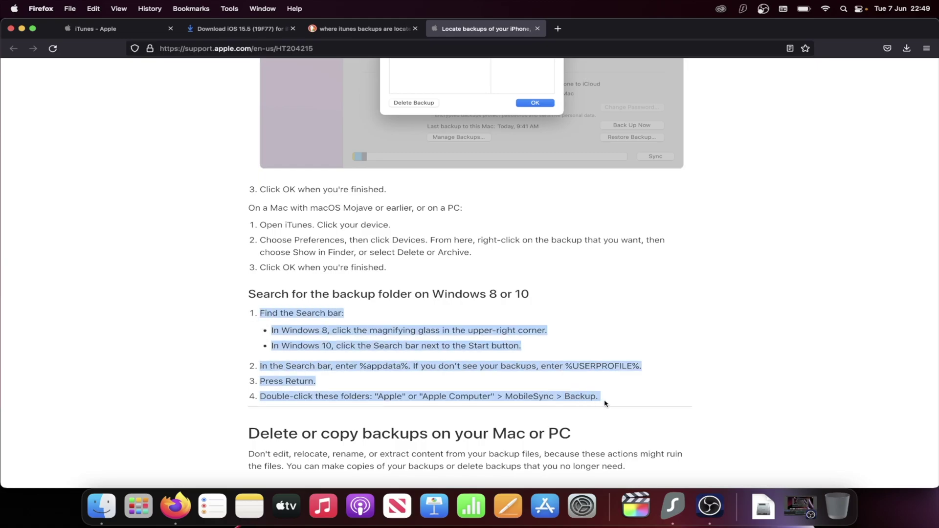
{"action": "left_click", "coordinate": [605, 403]}
Copy the path ~/Library/Application Support/MobileSync/Backup/ from the article's Mac instructions.
{"action": "scroll", "coordinate": [579, 392], "scroll_direction": "up", "scroll_amount": 10}
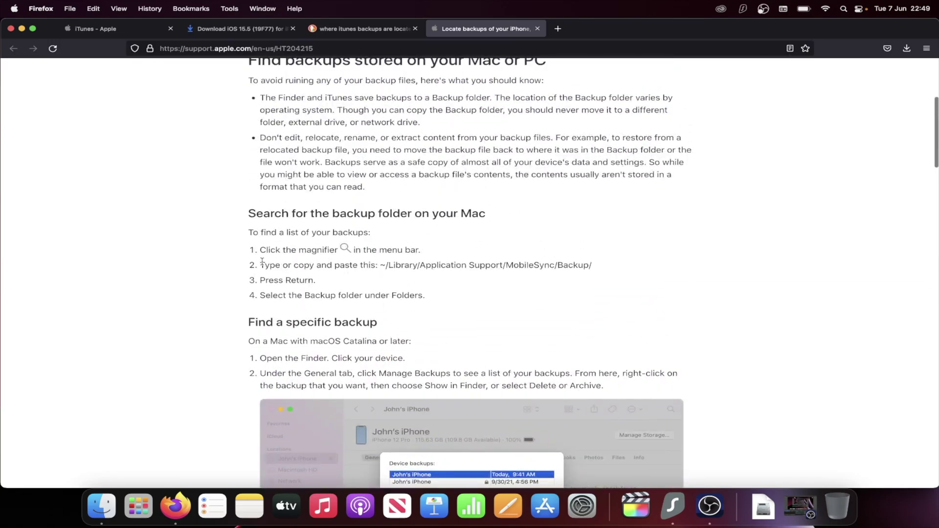
{"action": "left_click_drag", "start_coordinate": [260, 250], "coordinate": [612, 270]}
{"action": "key", "text": "super+c"}
{"action": "left_click", "coordinate": [424, 258]}
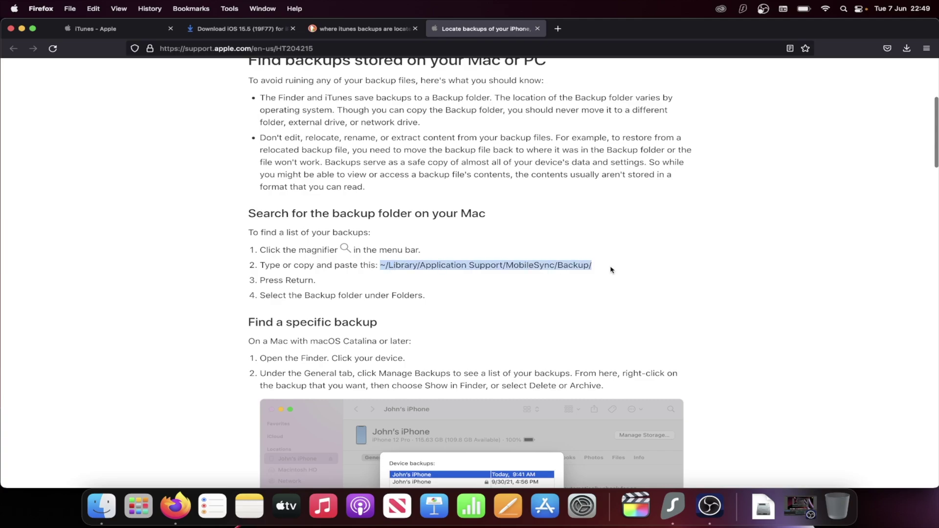
Switch to Finder, search This Mac for the copied backup path, and open the Backup folder.
{"action": "left_click", "coordinate": [102, 509]}
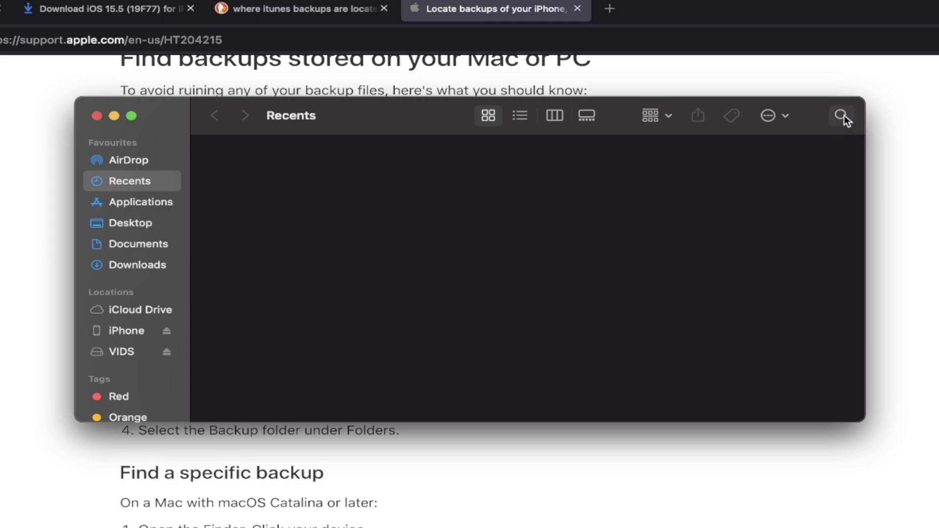
{"action": "left_click", "coordinate": [843, 115]}
{"action": "key", "text": "super+v"}
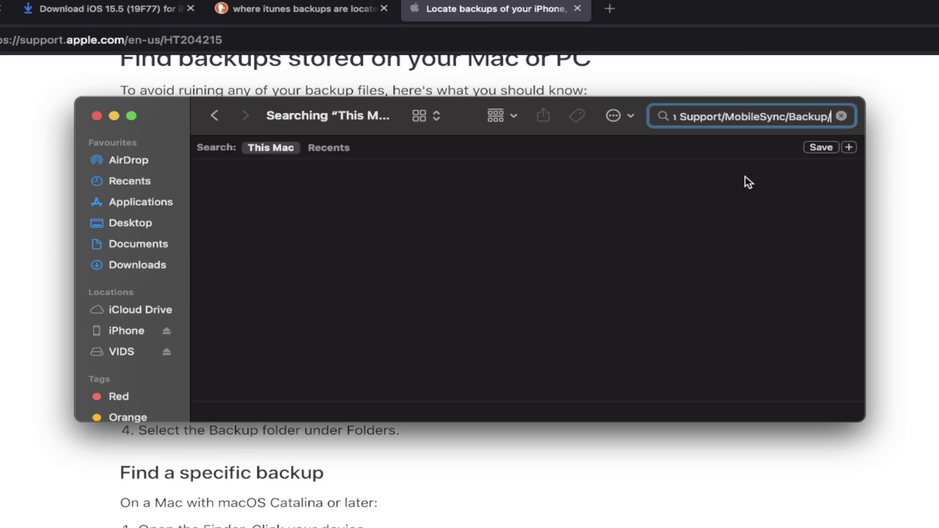
{"action": "left_click", "coordinate": [668, 198]}
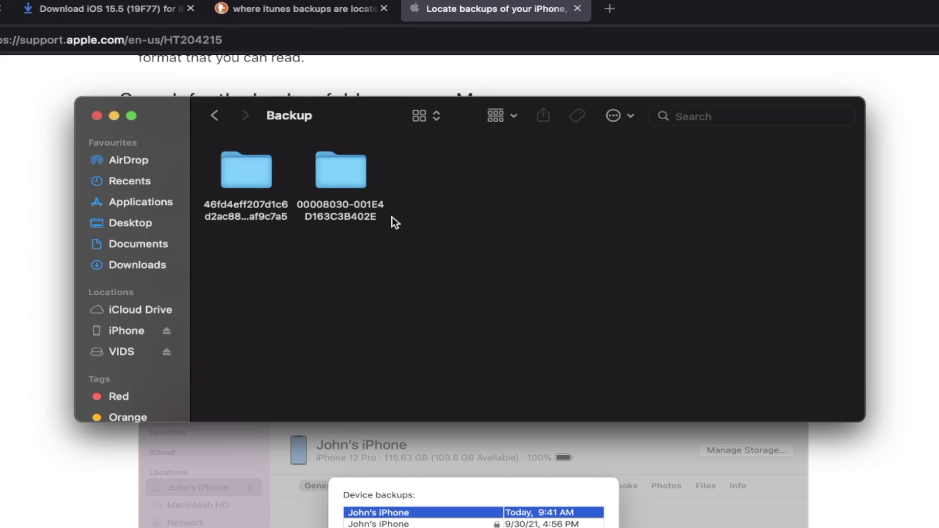
Show the Backup folder's contents as a list and open the most recently modified backup folder.
{"action": "left_click_drag", "start_coordinate": [245, 256], "coordinate": [428, 133]}
{"action": "left_click", "coordinate": [432, 199]}
{"action": "left_click_drag", "start_coordinate": [247, 277], "coordinate": [366, 175]}
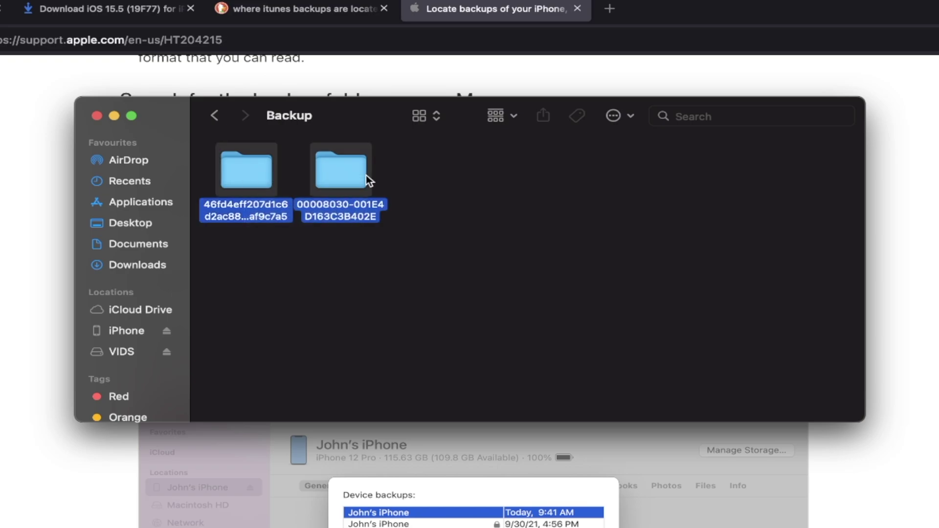
{"action": "left_click", "coordinate": [472, 206]}
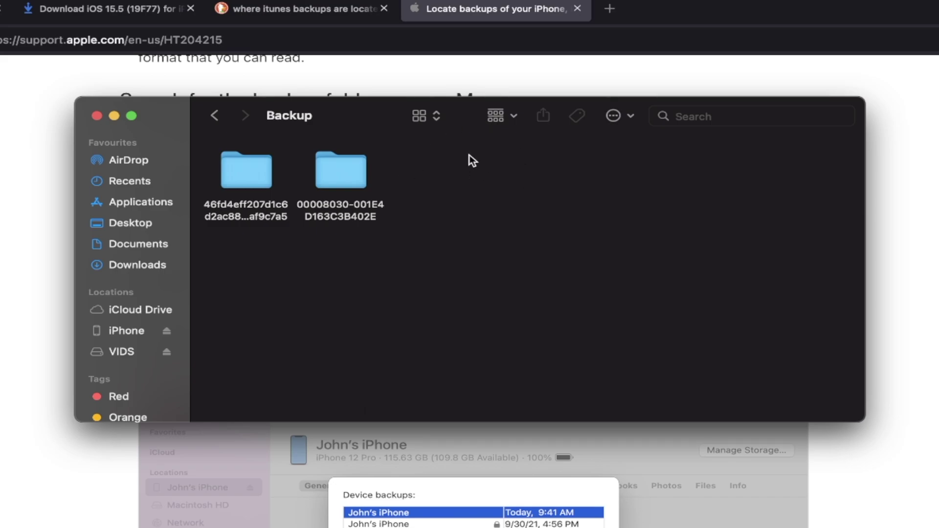
{"action": "left_click", "coordinate": [432, 119]}
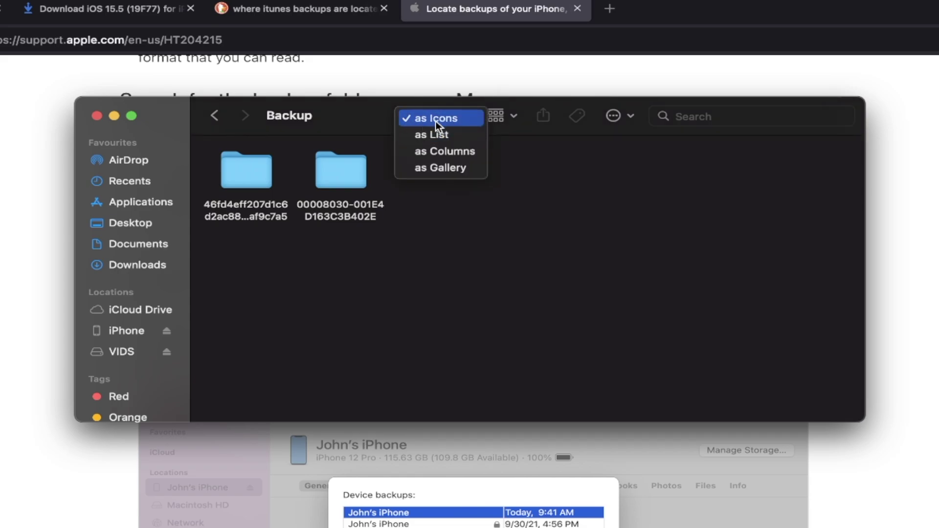
{"action": "left_click", "coordinate": [444, 135]}
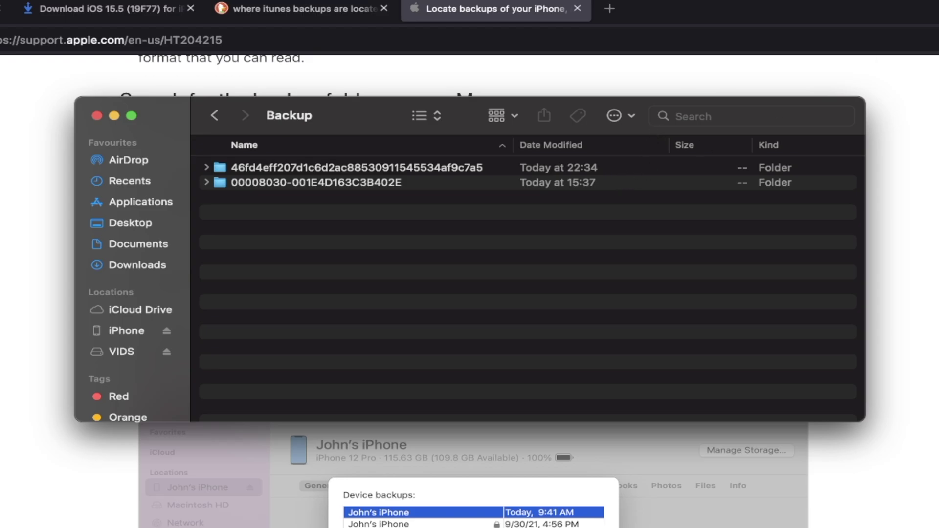
{"action": "left_click", "coordinate": [286, 169]}
{"action": "double_click", "coordinate": [286, 168]}
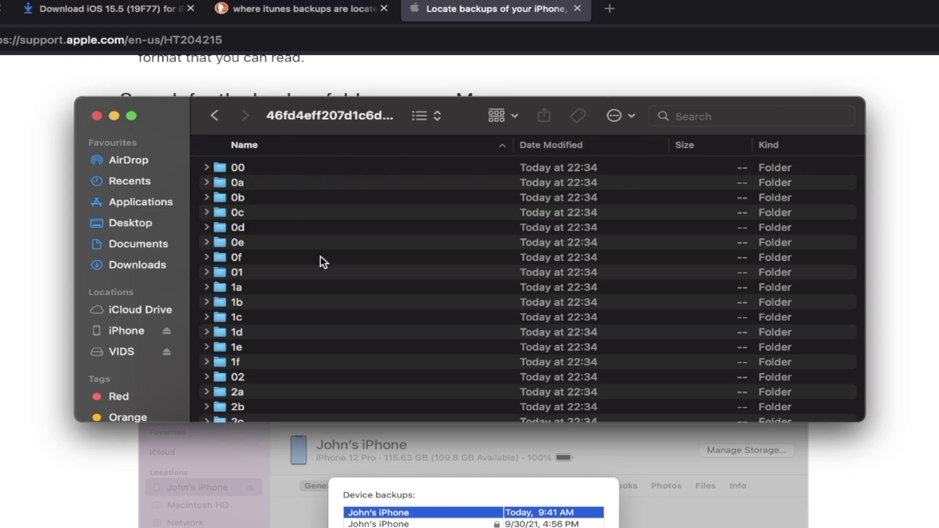
Open the backup's Info.plist file with TextEdit, chosen from the Applications folder.
{"action": "scroll", "coordinate": [321, 258], "scroll_direction": "down", "scroll_amount": 20}
{"action": "scroll", "coordinate": [321, 256], "scroll_direction": "down", "scroll_amount": 20}
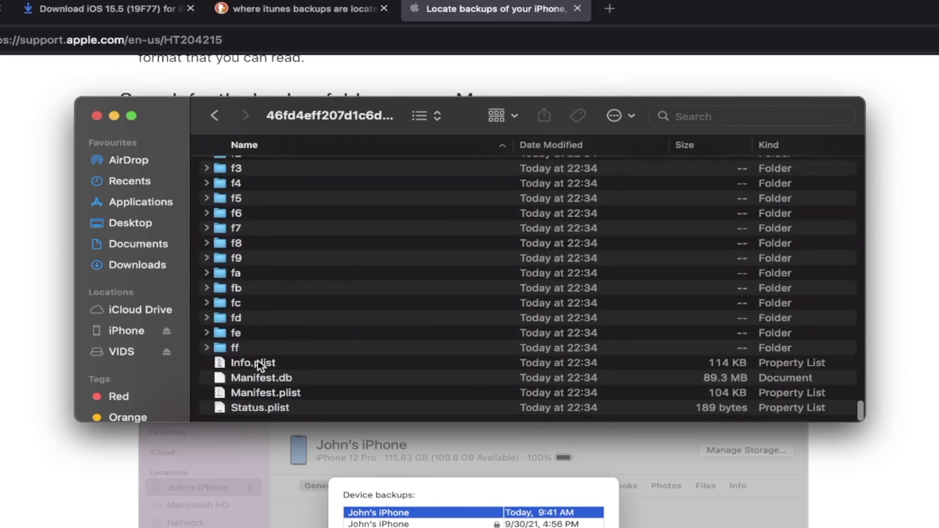
{"action": "left_click", "coordinate": [257, 362]}
{"action": "right_click", "coordinate": [257, 360]}
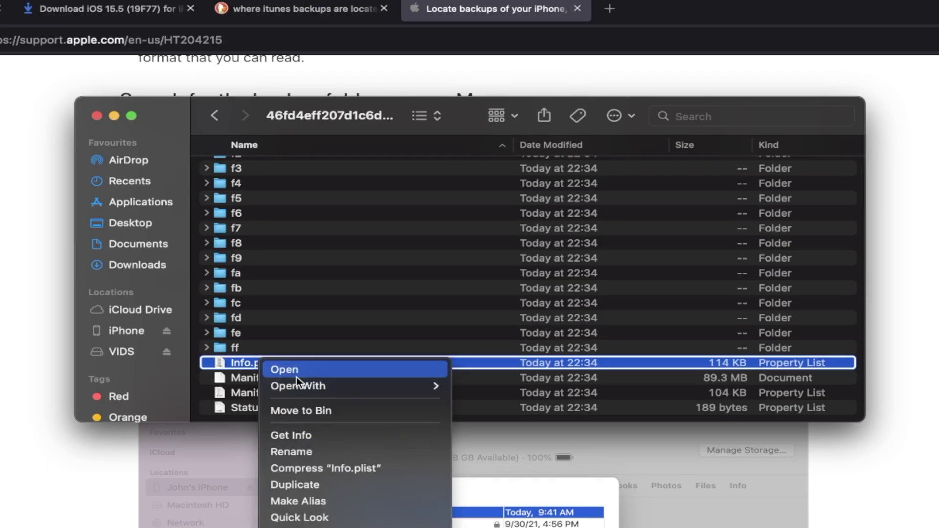
{"action": "mouse_move", "coordinate": [436, 383]}
{"action": "left_click", "coordinate": [499, 427]}
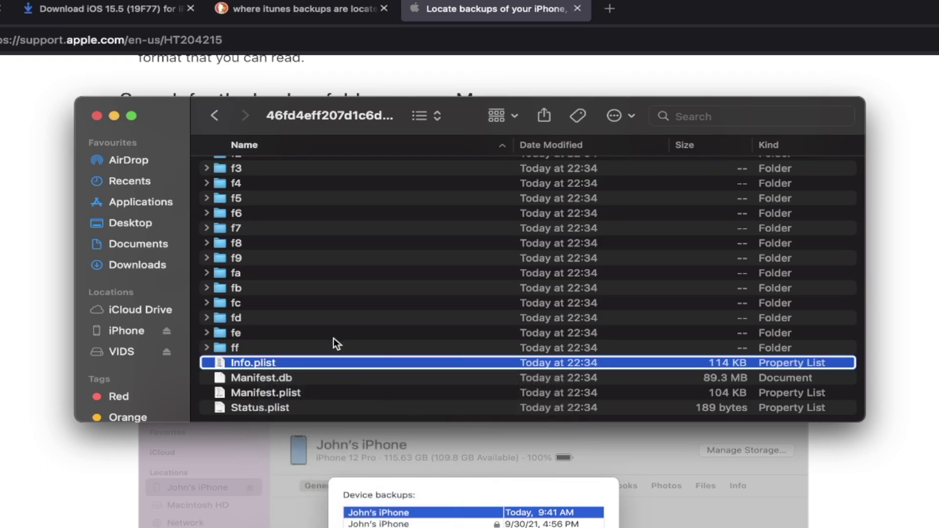
{"action": "scroll", "coordinate": [372, 305], "scroll_direction": "down", "scroll_amount": 3}
{"action": "scroll", "coordinate": [368, 304], "scroll_direction": "down", "scroll_amount": 15}
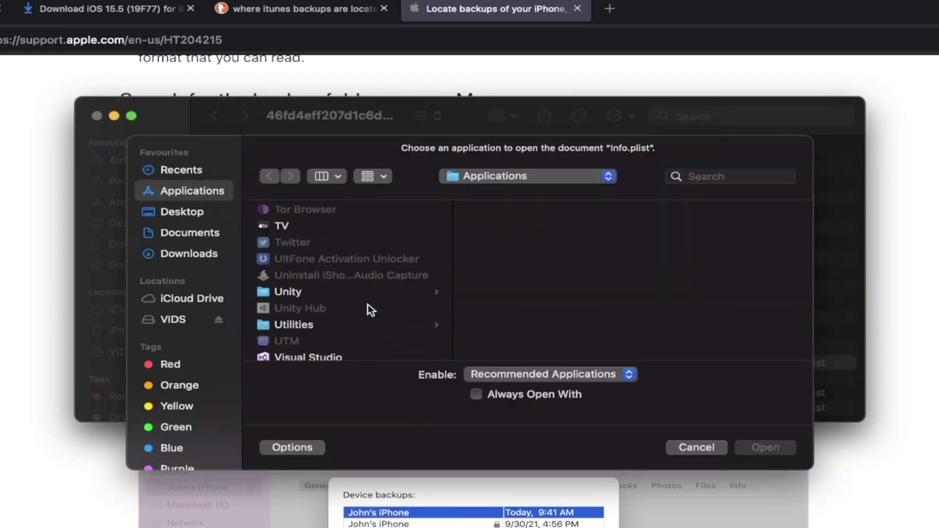
{"action": "left_click", "coordinate": [304, 228]}
{"action": "left_click", "coordinate": [766, 448]}
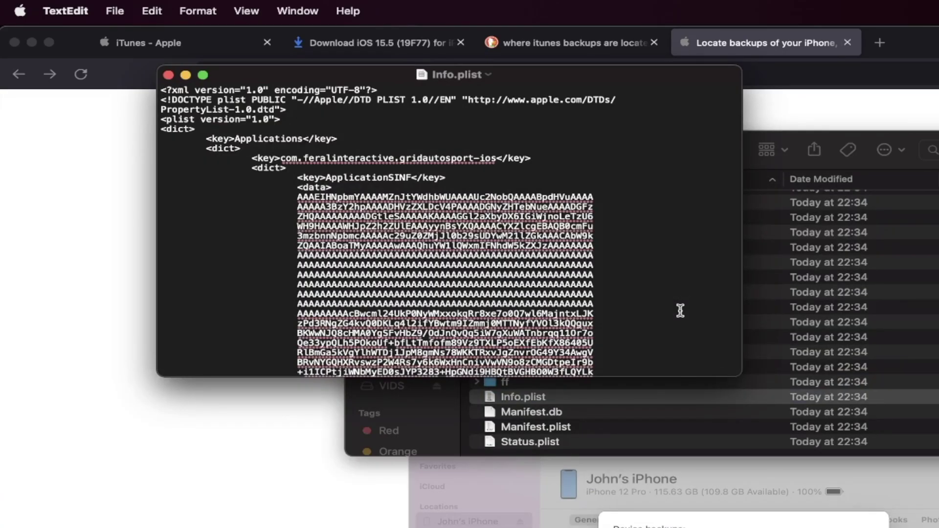
Find 16.0 in Info.plist and place the text cursor in the Product Version value.
{"action": "left_click_drag", "start_coordinate": [168, 99], "coordinate": [587, 282]}
{"action": "left_click", "coordinate": [590, 283]}
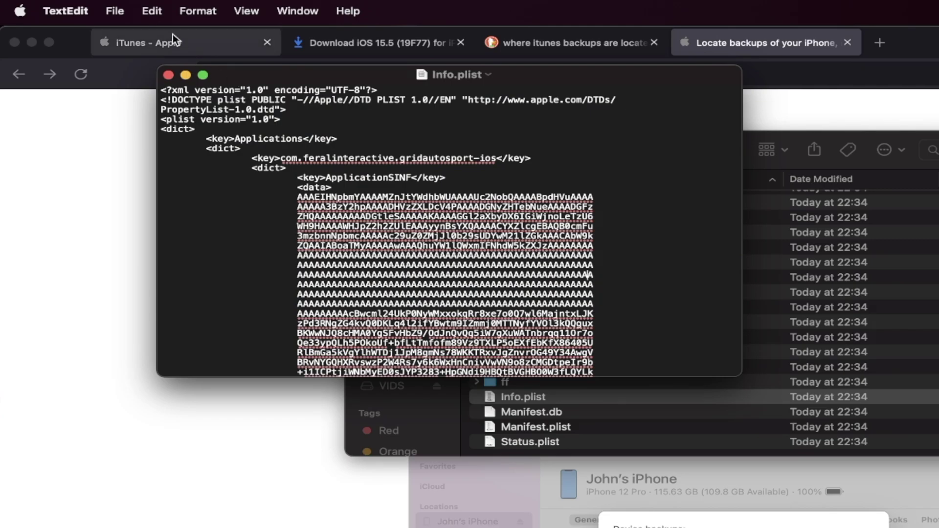
{"action": "left_click", "coordinate": [154, 5]}
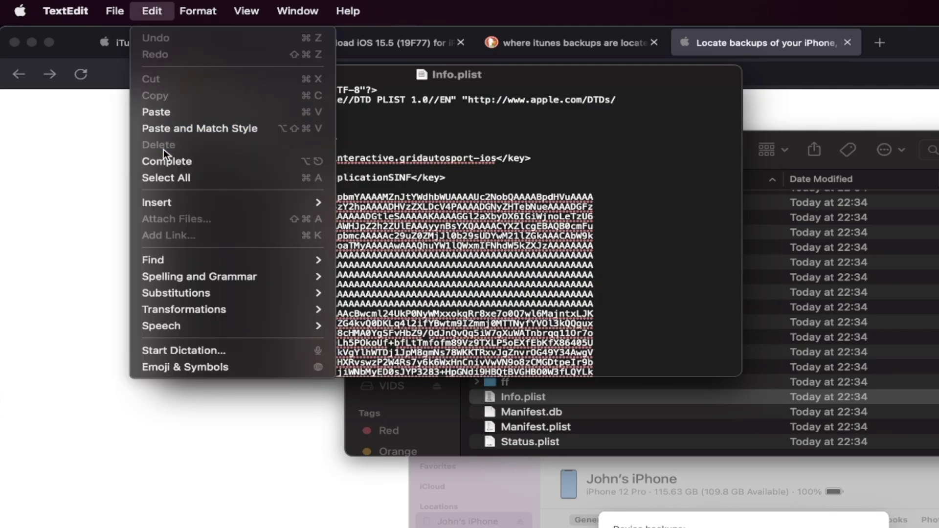
{"action": "mouse_move", "coordinate": [195, 265]}
{"action": "left_click", "coordinate": [342, 258]}
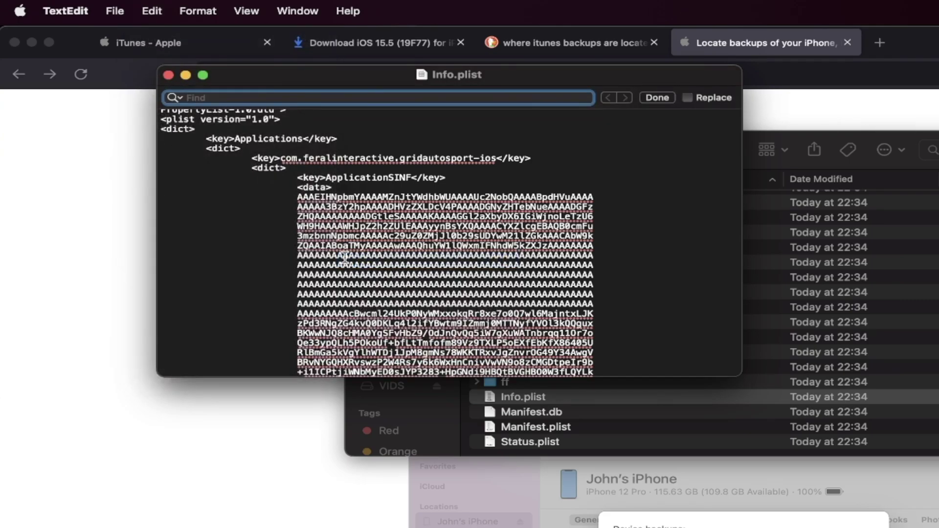
{"action": "type", "text": "16.0"}
{"action": "key", "text": "Return"}
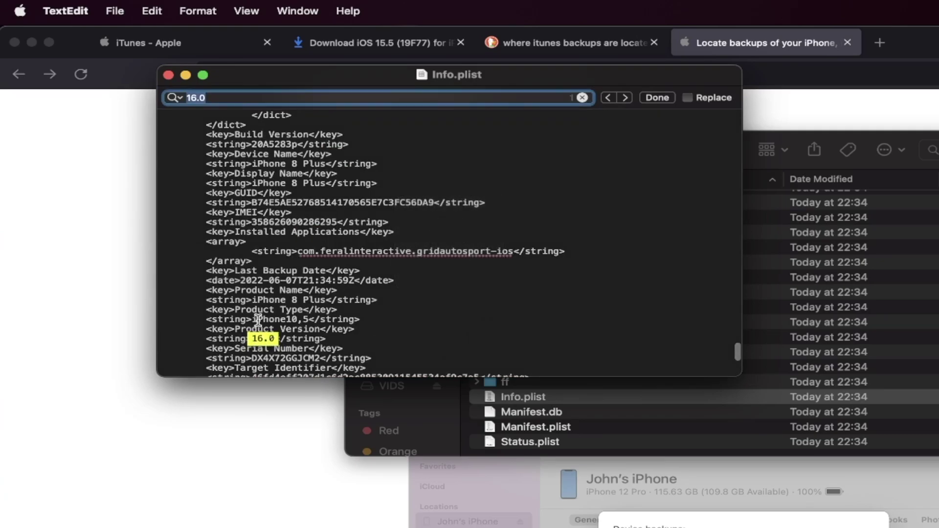
{"action": "left_click", "coordinate": [255, 338]}
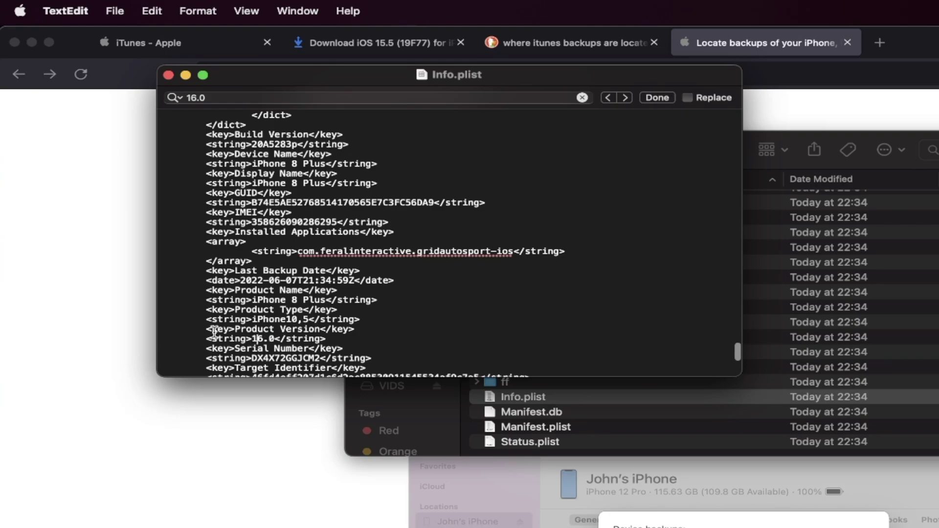
Change the Product Version value in the backup's Info.plist to 15.0.
{"action": "scroll", "coordinate": [252, 331], "scroll_direction": "down", "scroll_amount": 1}
{"action": "left_click_drag", "start_coordinate": [251, 337], "coordinate": [273, 337]}
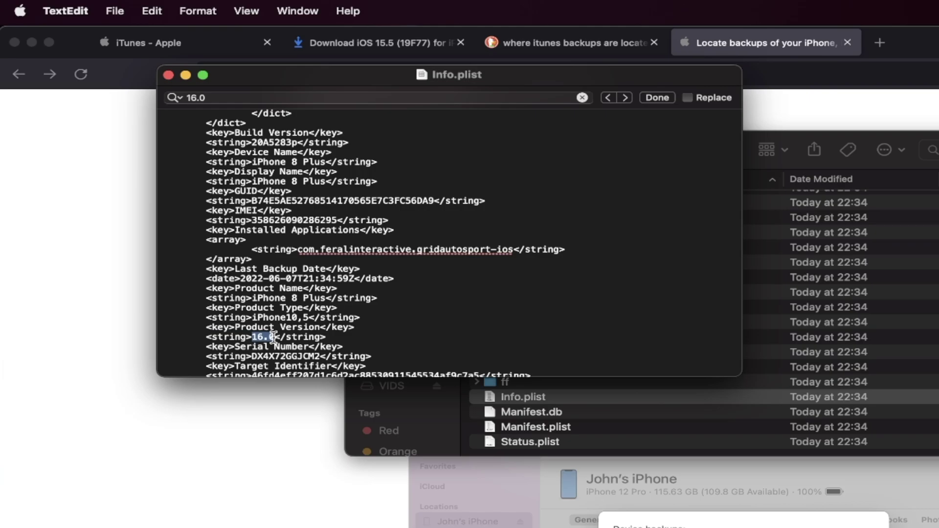
{"action": "type", "text": "15"}
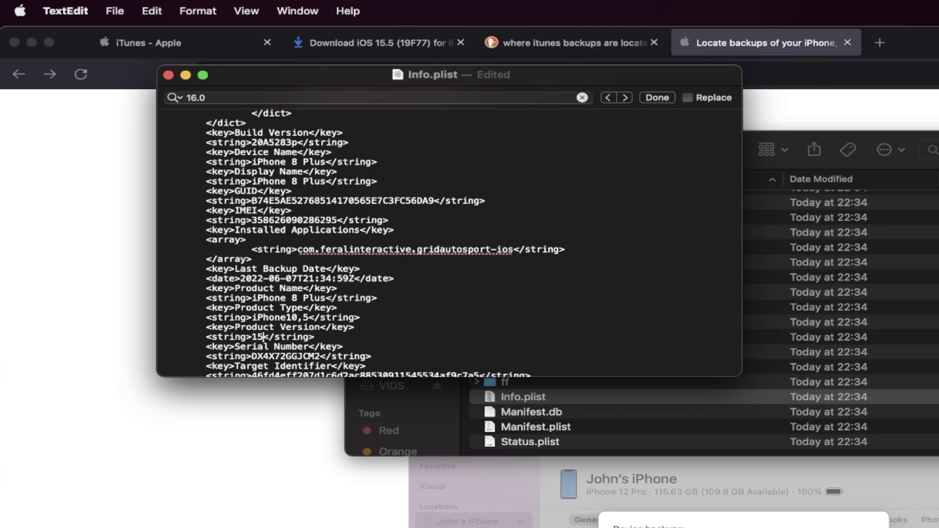
{"action": "type", "text": ".0"}
Save the edited Info.plist and close its window.
{"action": "left_click", "coordinate": [105, 4]}
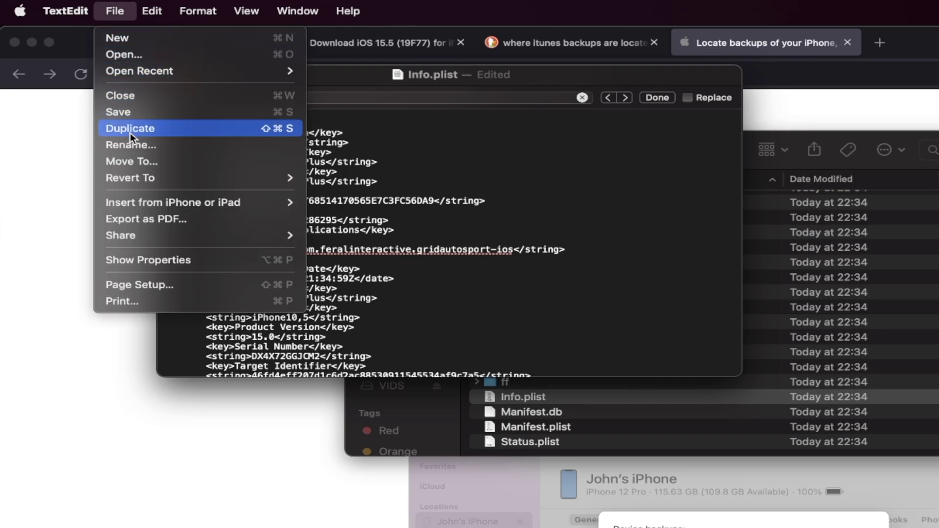
{"action": "left_click", "coordinate": [143, 116]}
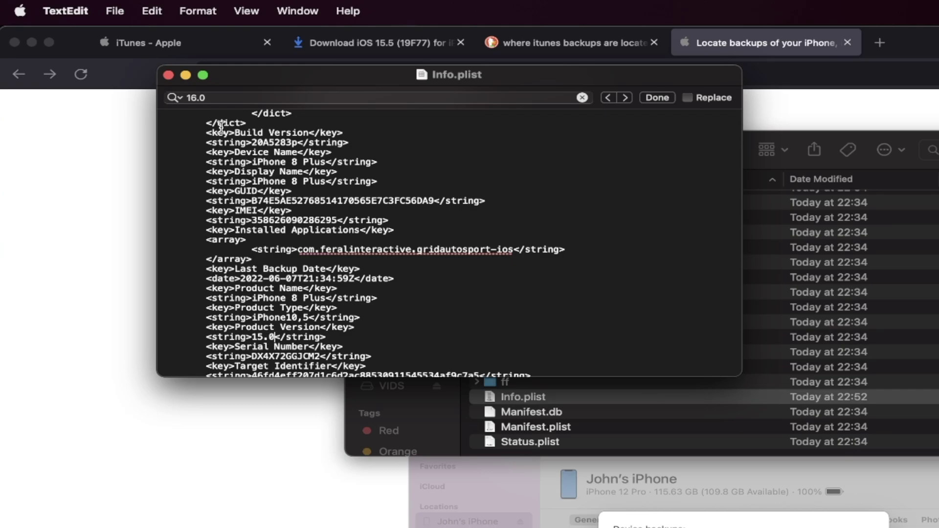
{"action": "left_click", "coordinate": [169, 74]}
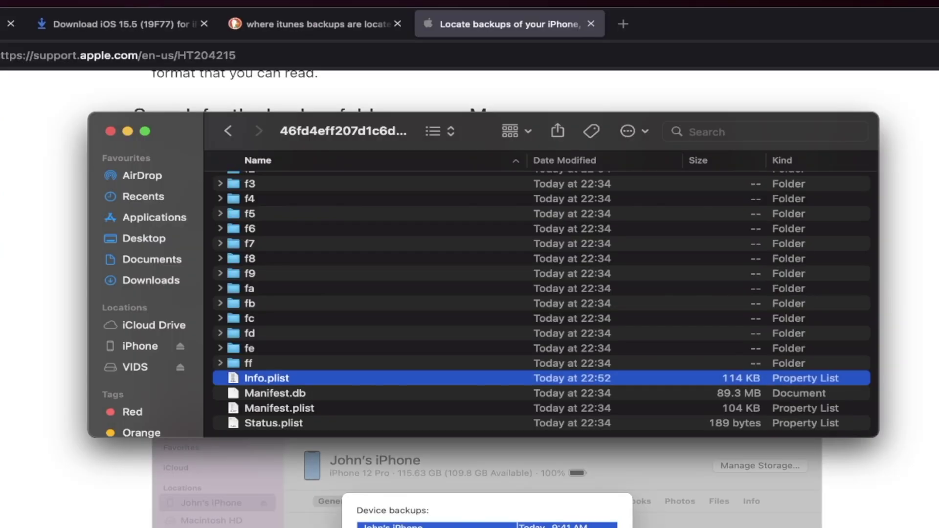
Open the connected iPhone in Finder and start restoring it from the iPhone 8 Plus backup.
{"action": "left_click", "coordinate": [125, 350]}
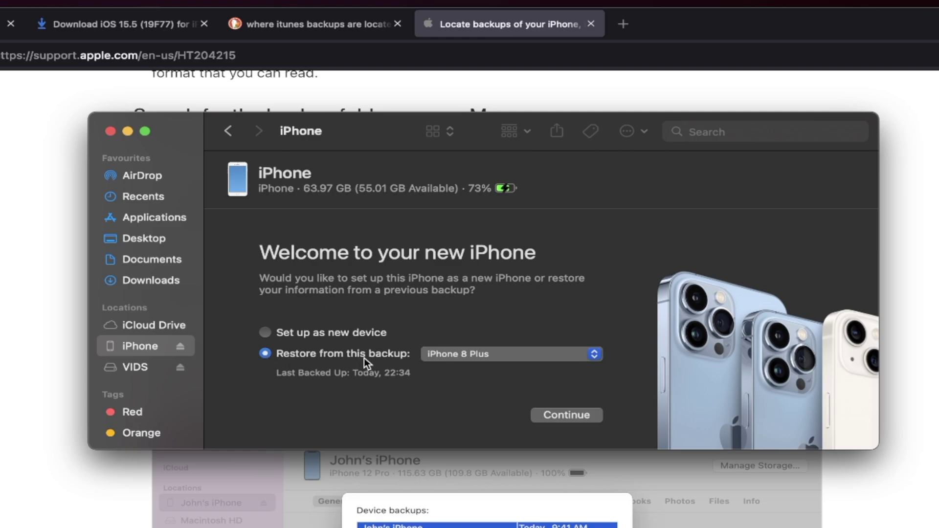
{"action": "left_click", "coordinate": [463, 358]}
{"action": "left_click", "coordinate": [461, 359]}
{"action": "left_click", "coordinate": [556, 416]}
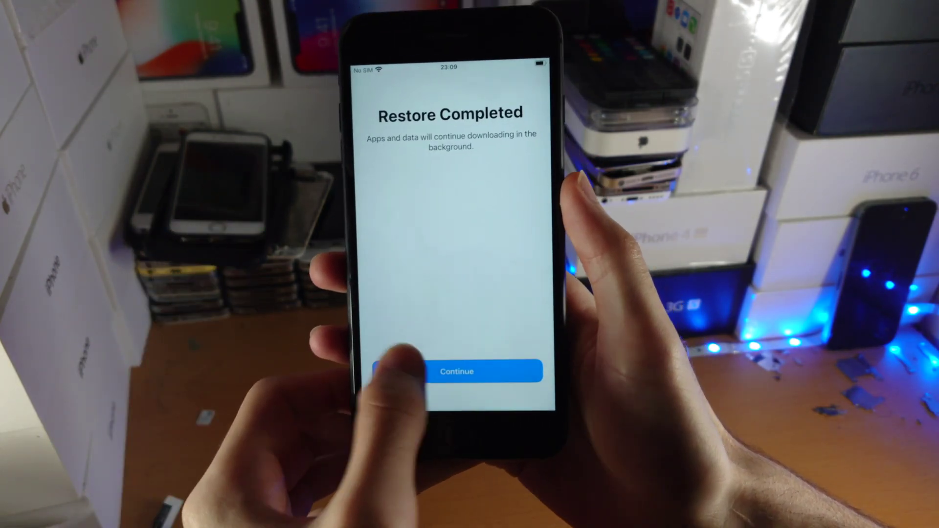
{"action": "left_click", "coordinate": [402, 371]}
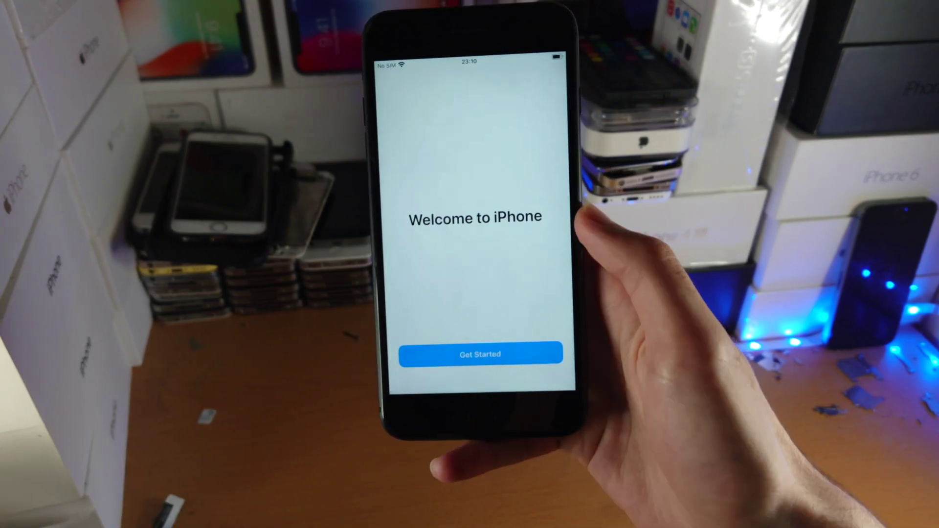
{"action": "left_click", "coordinate": [431, 355]}
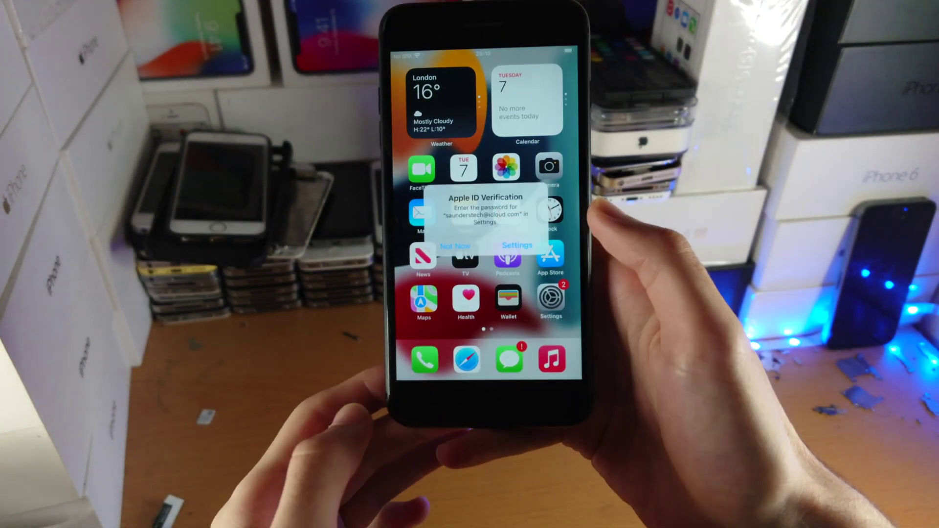
{"action": "left_click", "coordinate": [457, 247]}
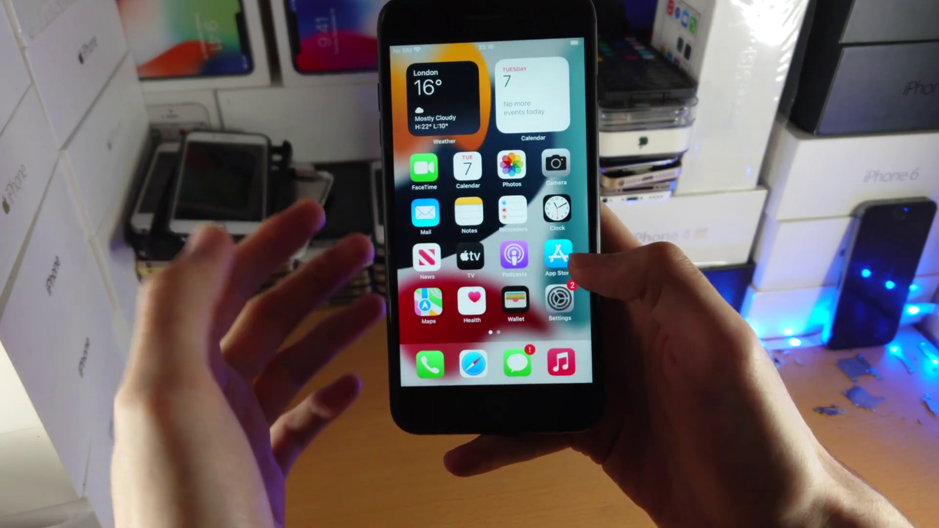
{"action": "left_click", "coordinate": [554, 301]}
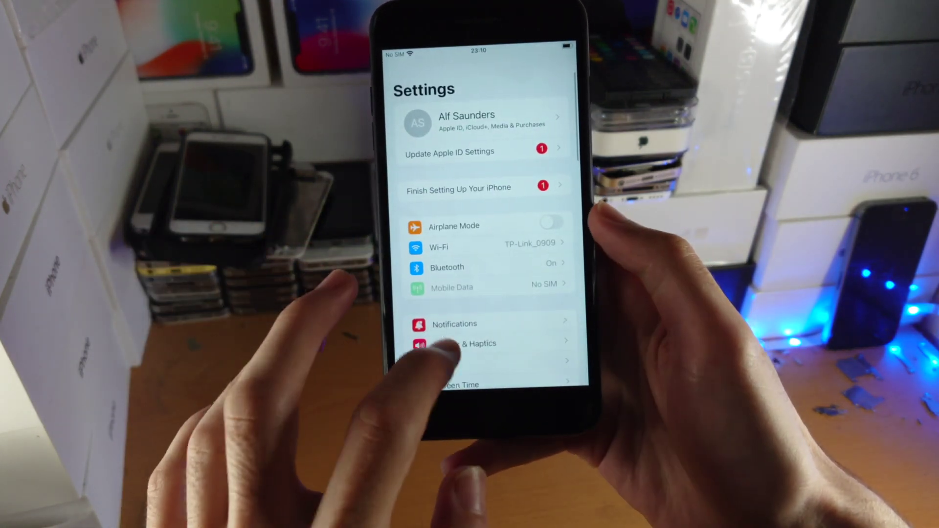
{"action": "left_click_drag", "start_coordinate": [430, 342], "coordinate": [399, 188]}
{"action": "left_click", "coordinate": [406, 251]}
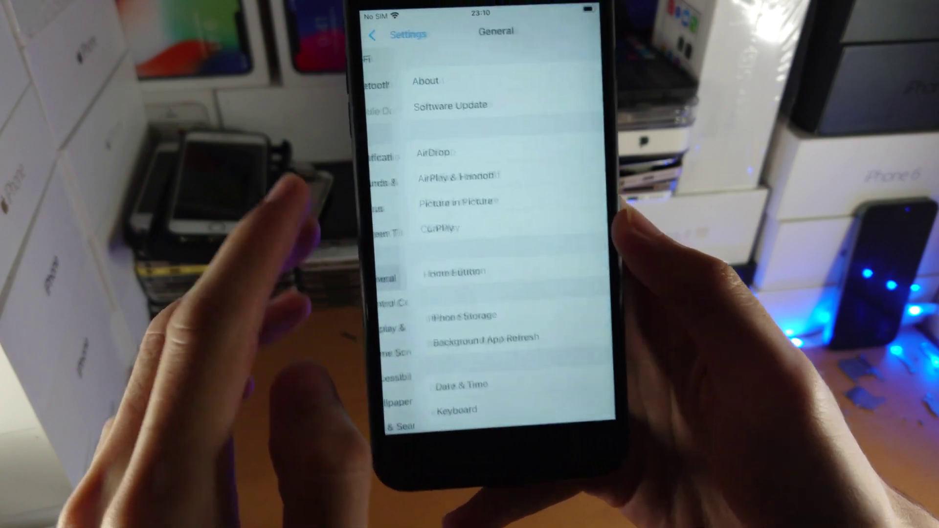
{"action": "left_click", "coordinate": [388, 127]}
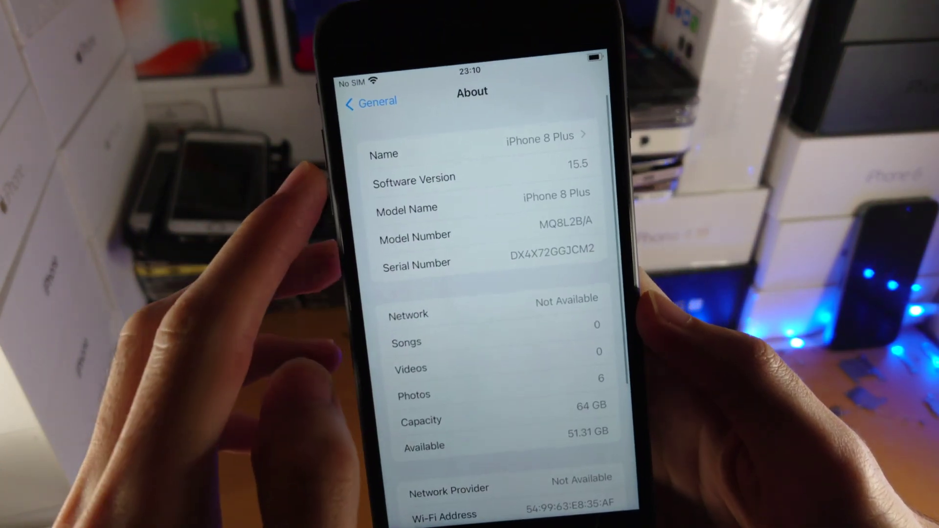